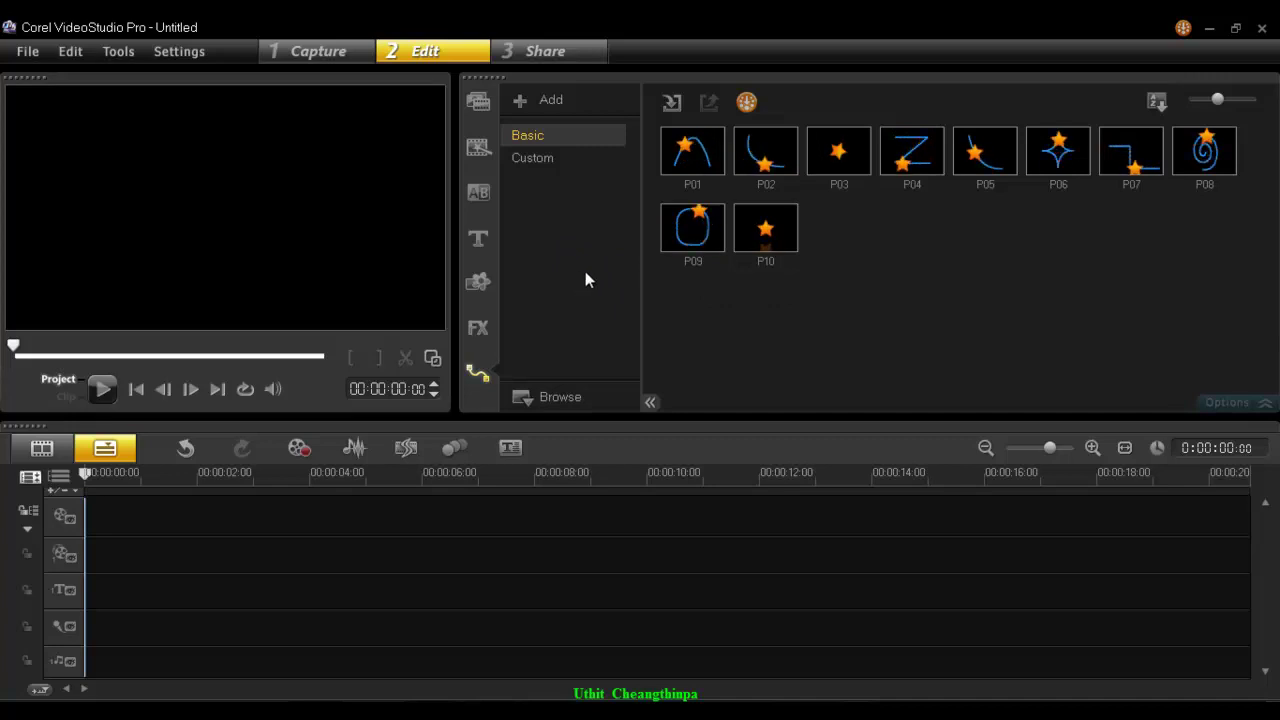
# Browse the Object and Frame collections in the Graphic library.
pyautogui.click(479, 284)
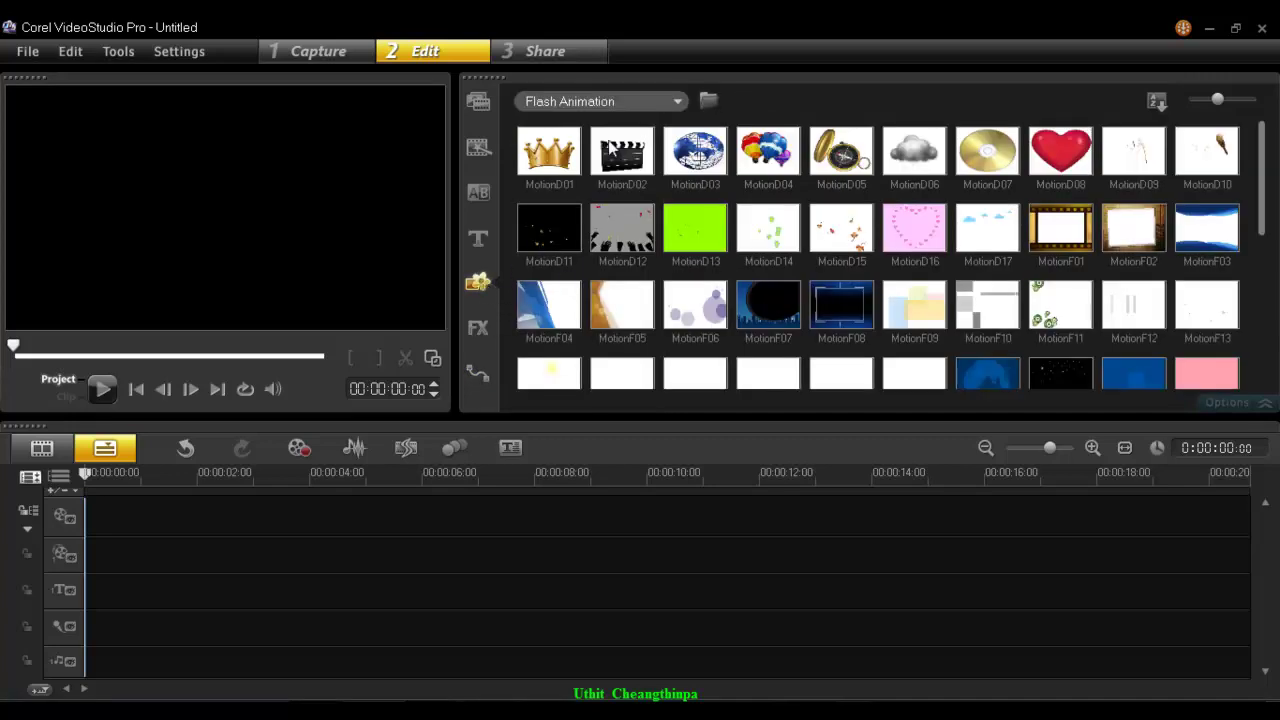
pyautogui.click(619, 100)
pyautogui.click(615, 149)
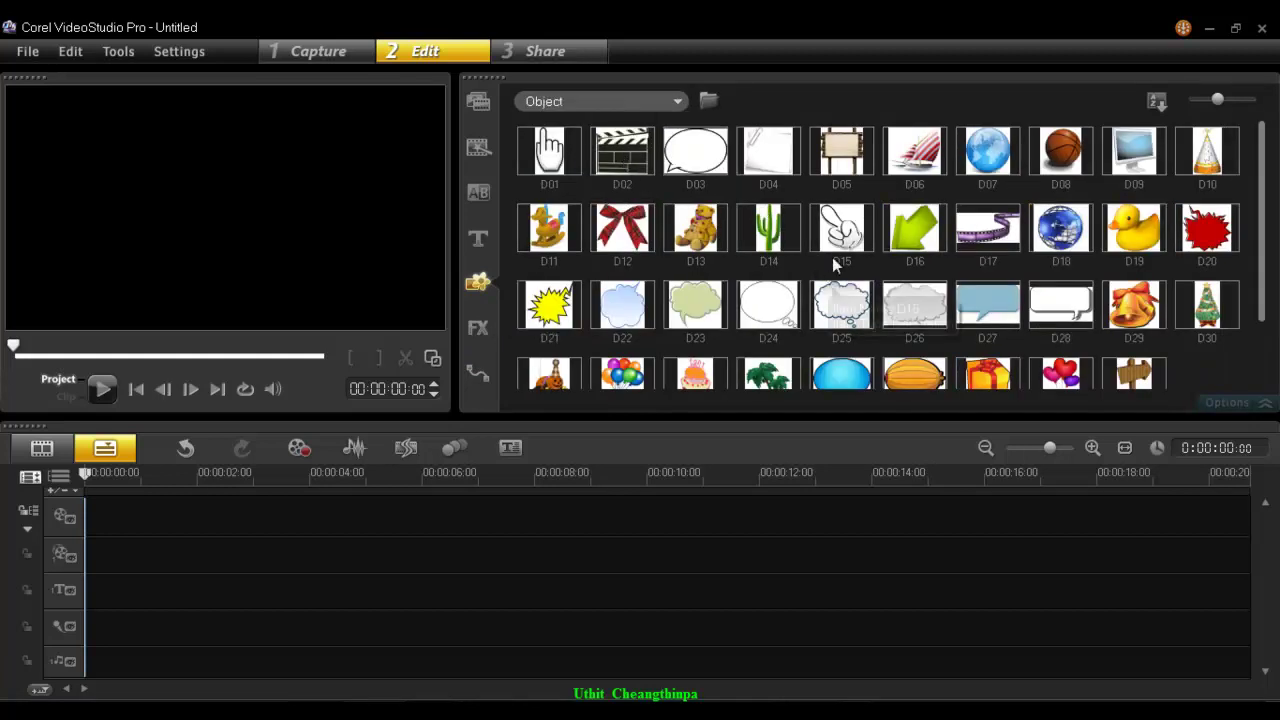
pyautogui.click(595, 101)
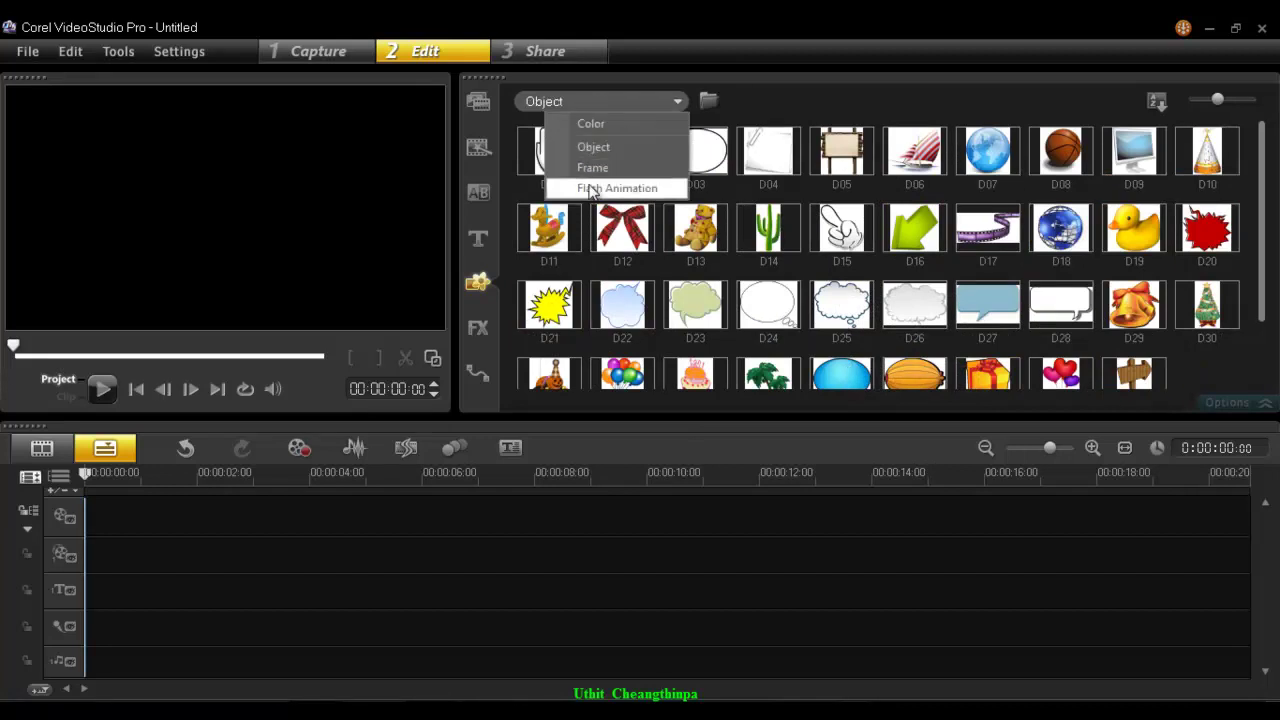
pyautogui.click(593, 169)
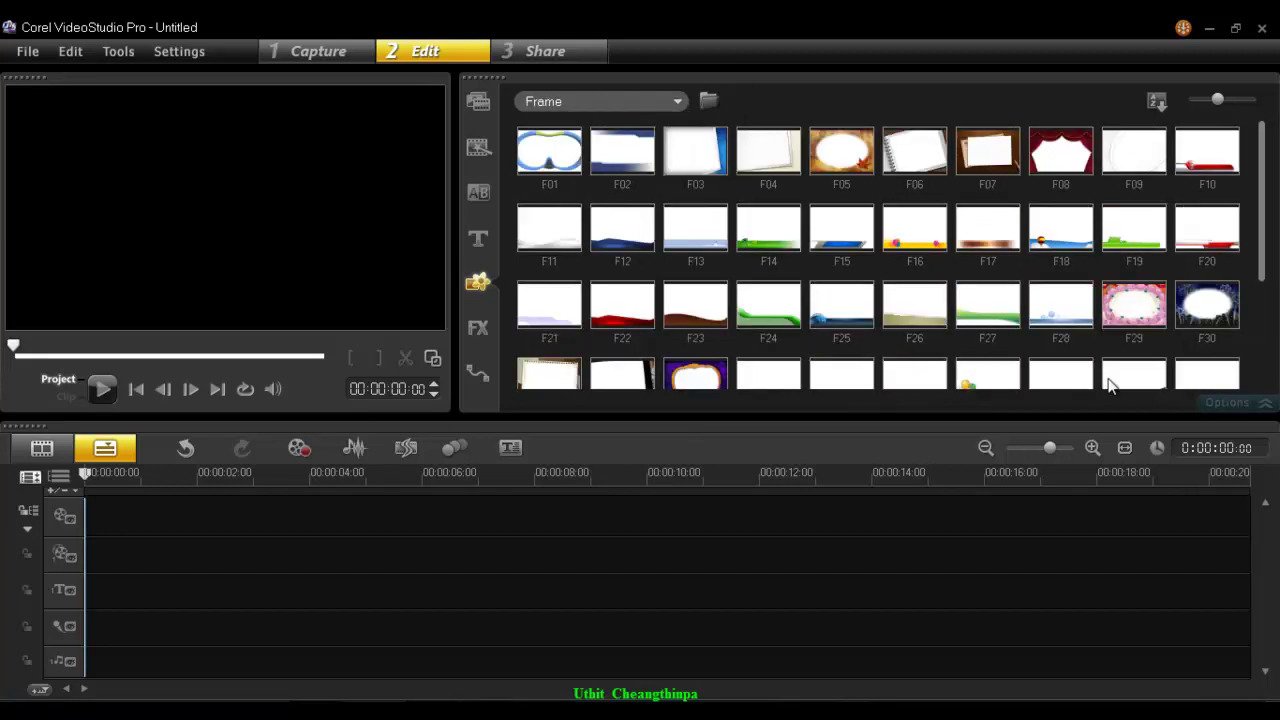
pyautogui.moveTo(1261, 254)
pyautogui.mouseDown()
pyautogui.moveTo(1261, 325)
pyautogui.moveTo(1262, 252)
pyautogui.mouseUp()
# Place the MotionF46 flash animation at the start of the video track and scrub through it.
pyautogui.click(634, 109)
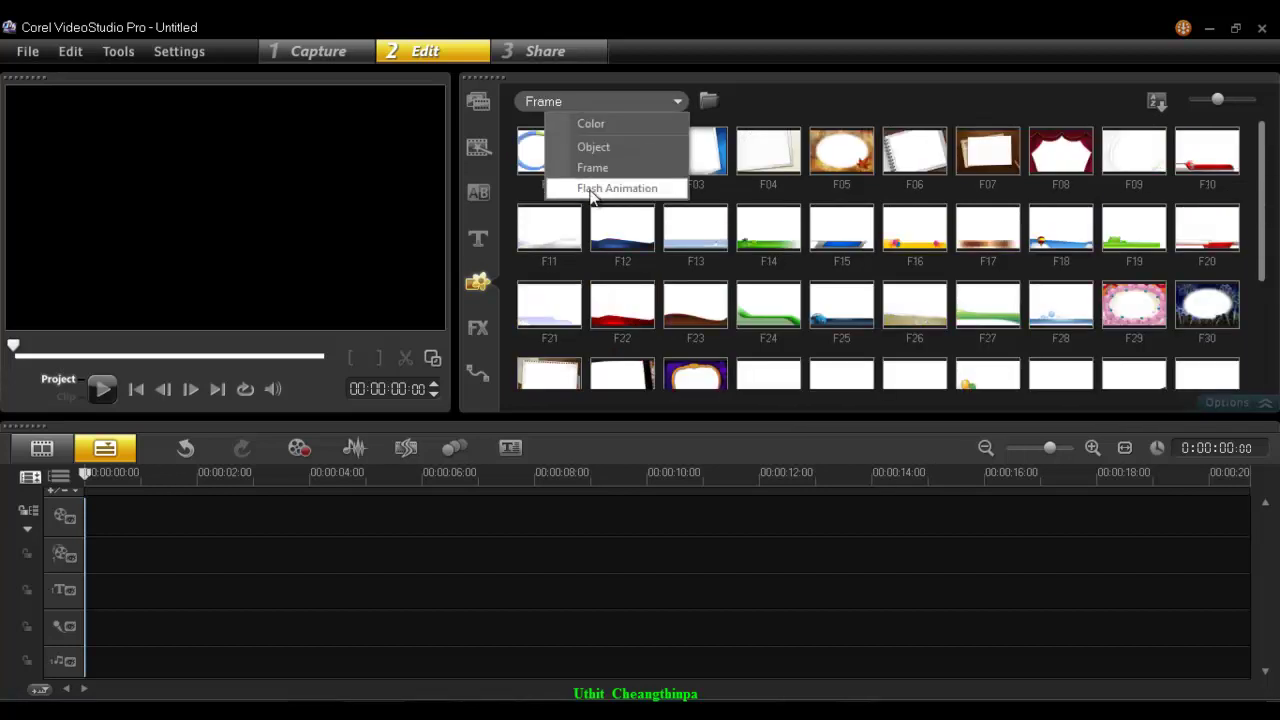
pyautogui.click(590, 190)
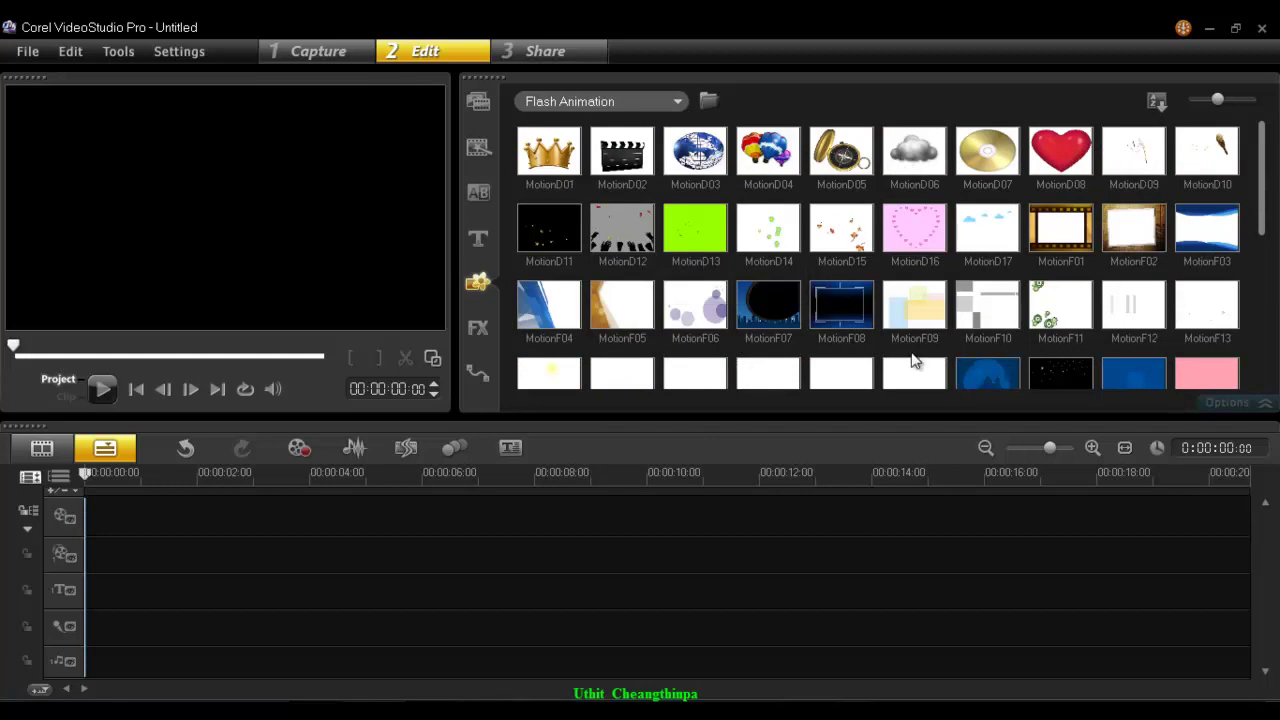
pyautogui.moveTo(1257, 213); pyautogui.dragTo(1248, 351)
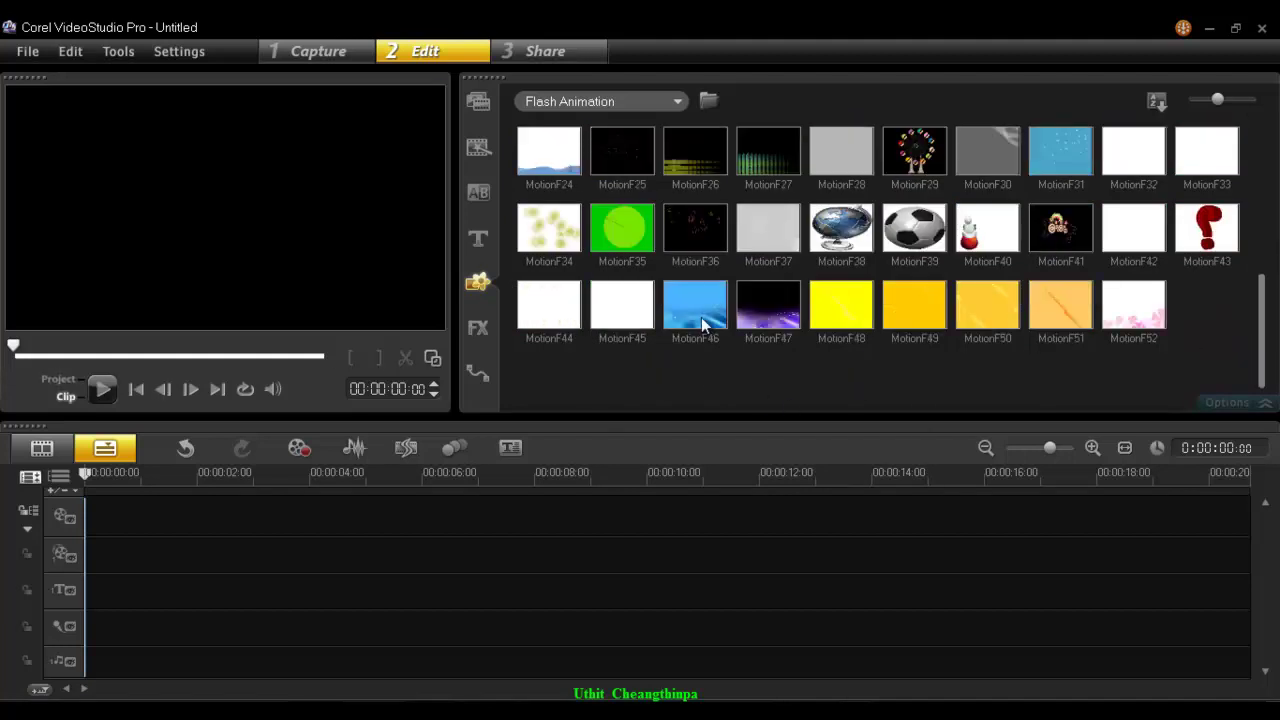
pyautogui.click(702, 317)
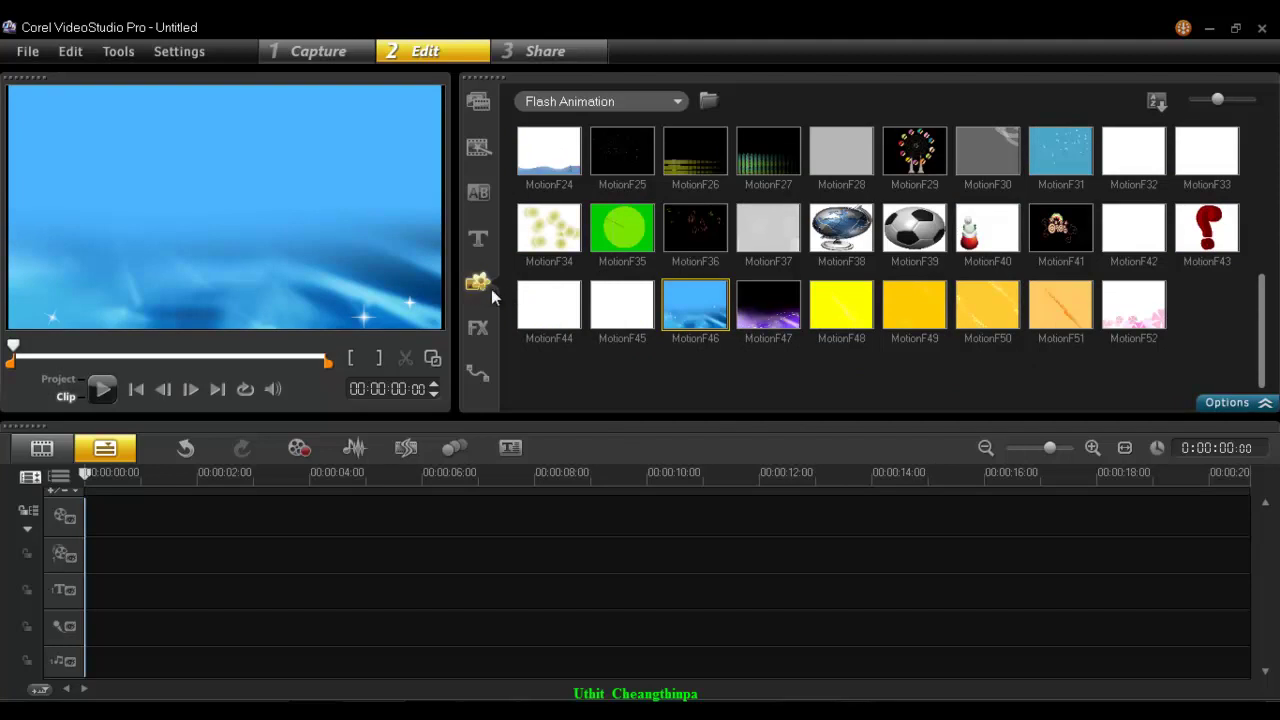
pyautogui.moveTo(698, 318); pyautogui.dragTo(437, 520)
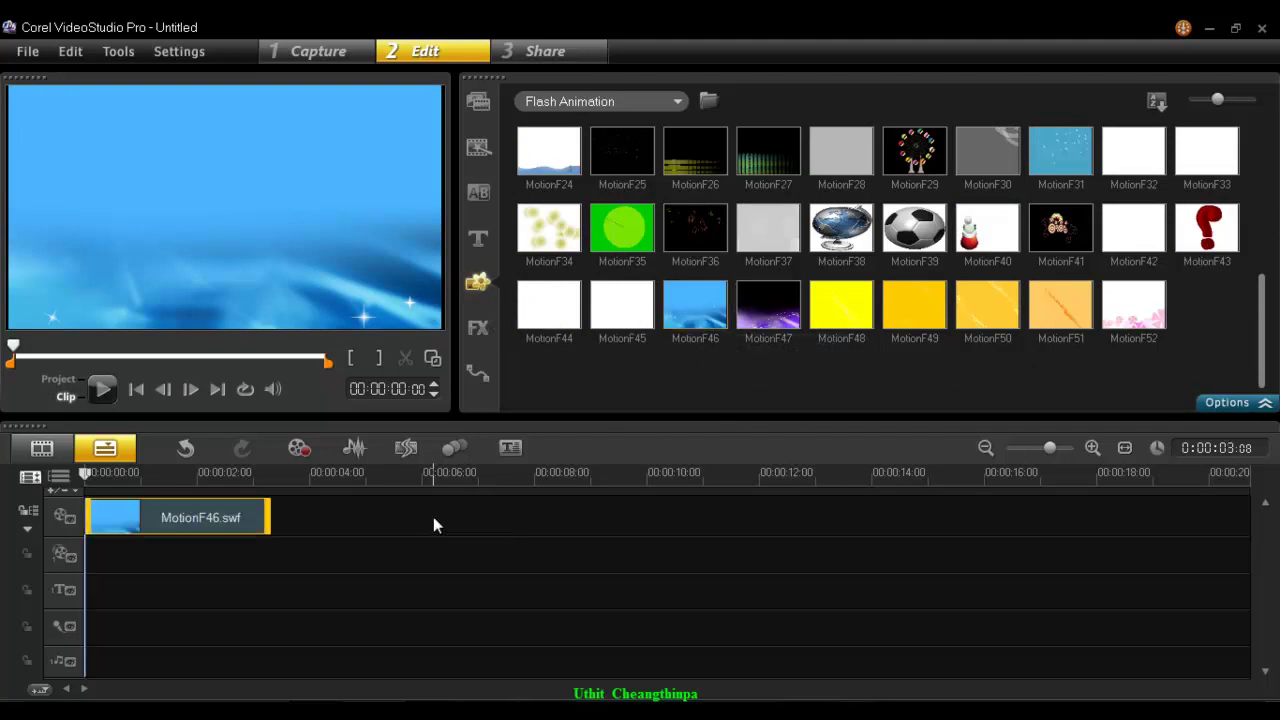
pyautogui.click(196, 477)
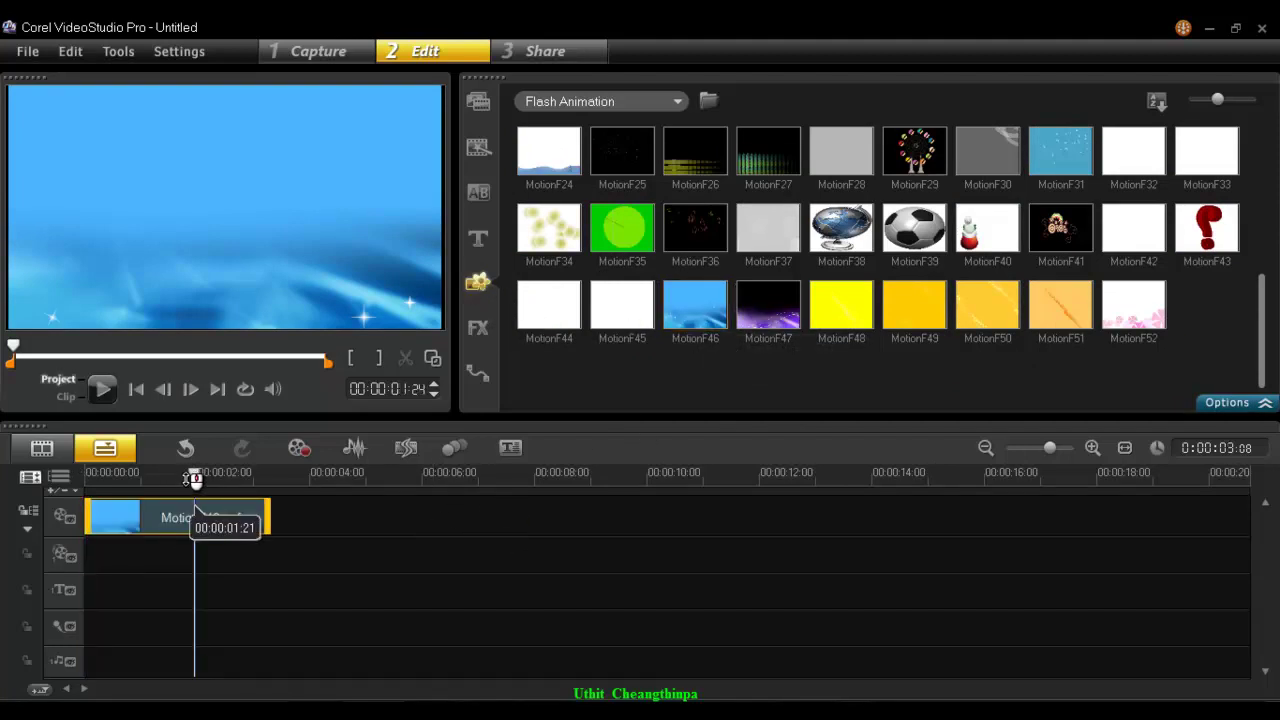
pyautogui.moveTo(167, 479); pyautogui.dragTo(192, 500)
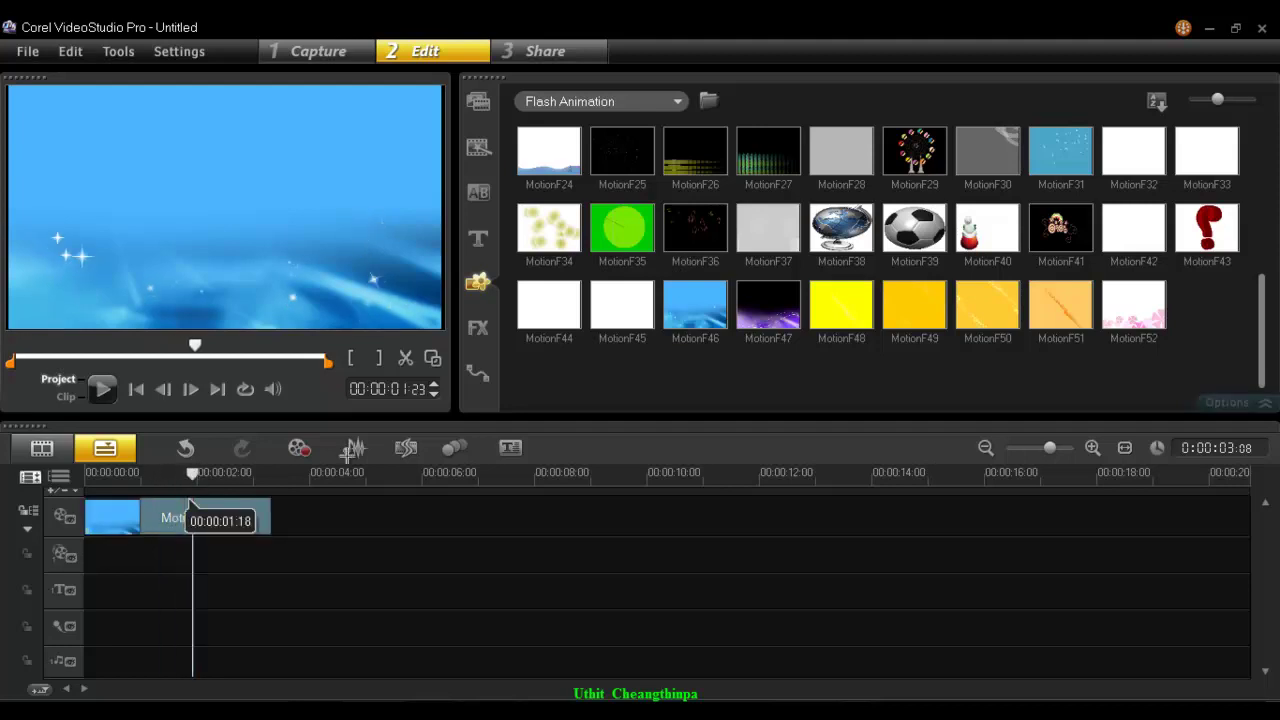
# Add three more MotionF46 clips end to end after the first one on the video track.
pyautogui.click(765, 305)
pyautogui.click(704, 340)
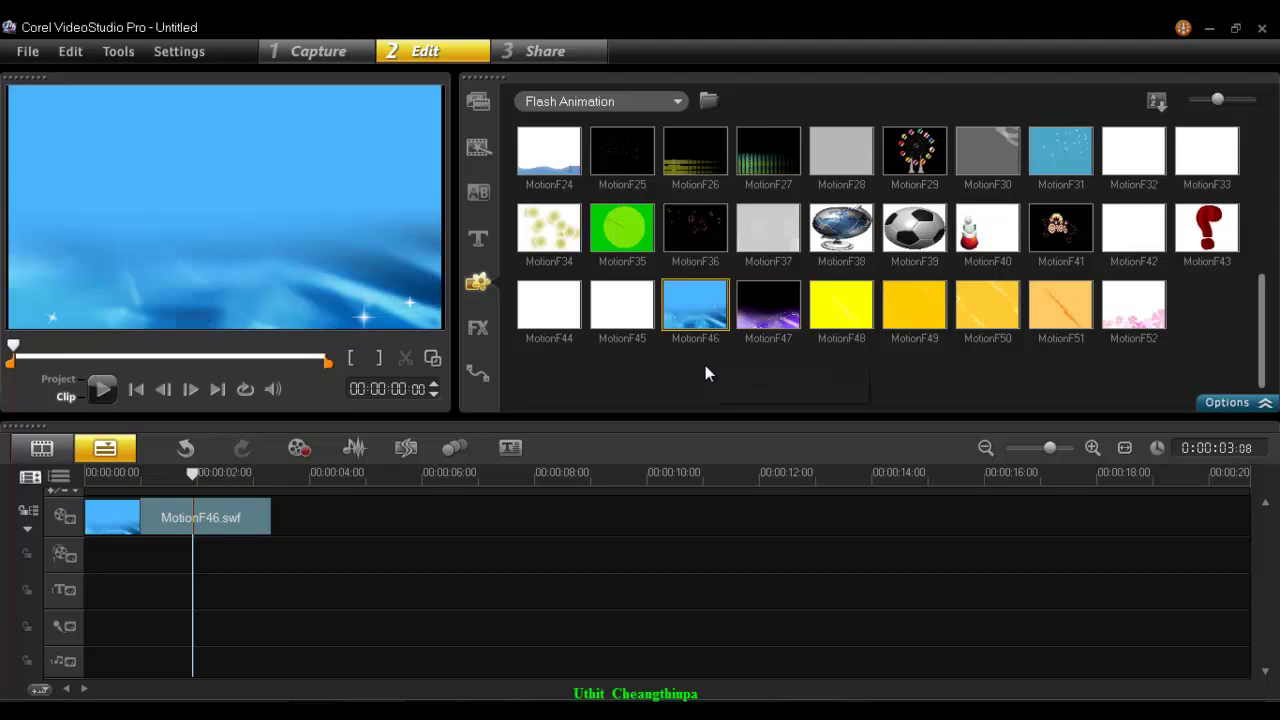
pyautogui.moveTo(693, 303); pyautogui.dragTo(436, 518)
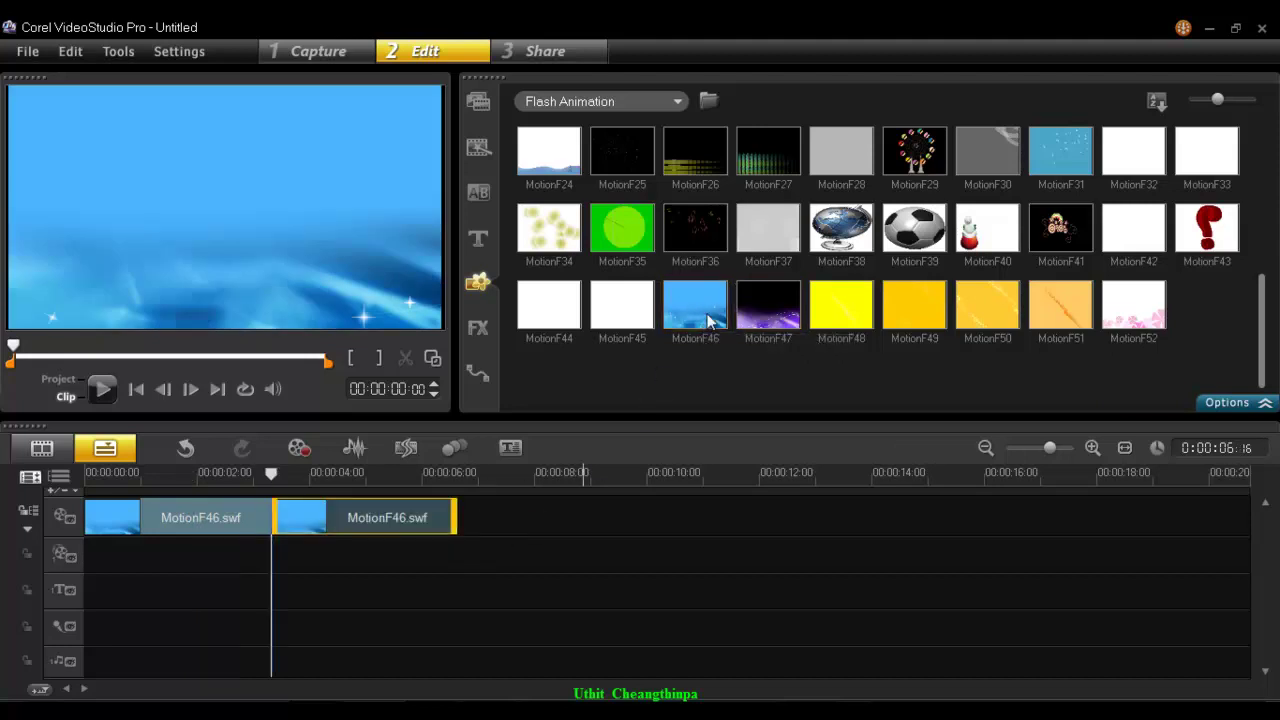
pyautogui.moveTo(703, 318); pyautogui.dragTo(616, 507)
pyautogui.moveTo(690, 300); pyautogui.dragTo(753, 517)
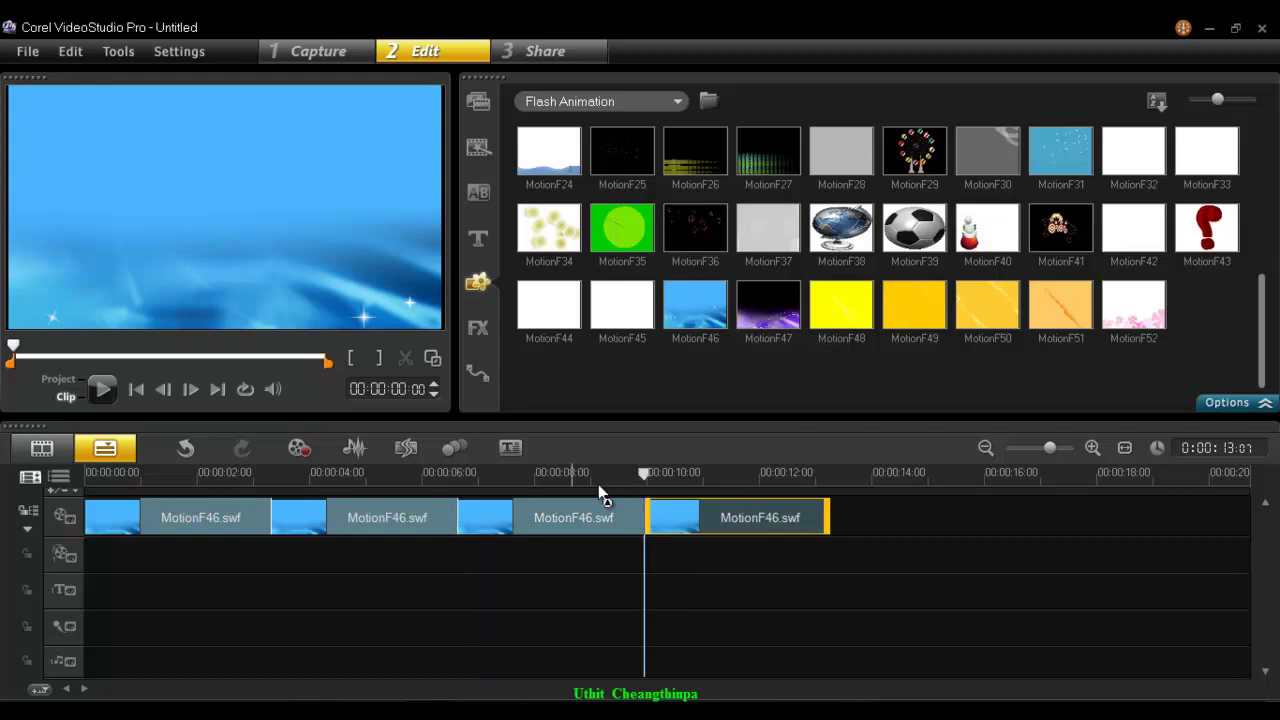
pyautogui.moveTo(228, 472)
pyautogui.mouseDown()
pyautogui.moveTo(192, 474)
pyautogui.moveTo(204, 480)
pyautogui.mouseUp()
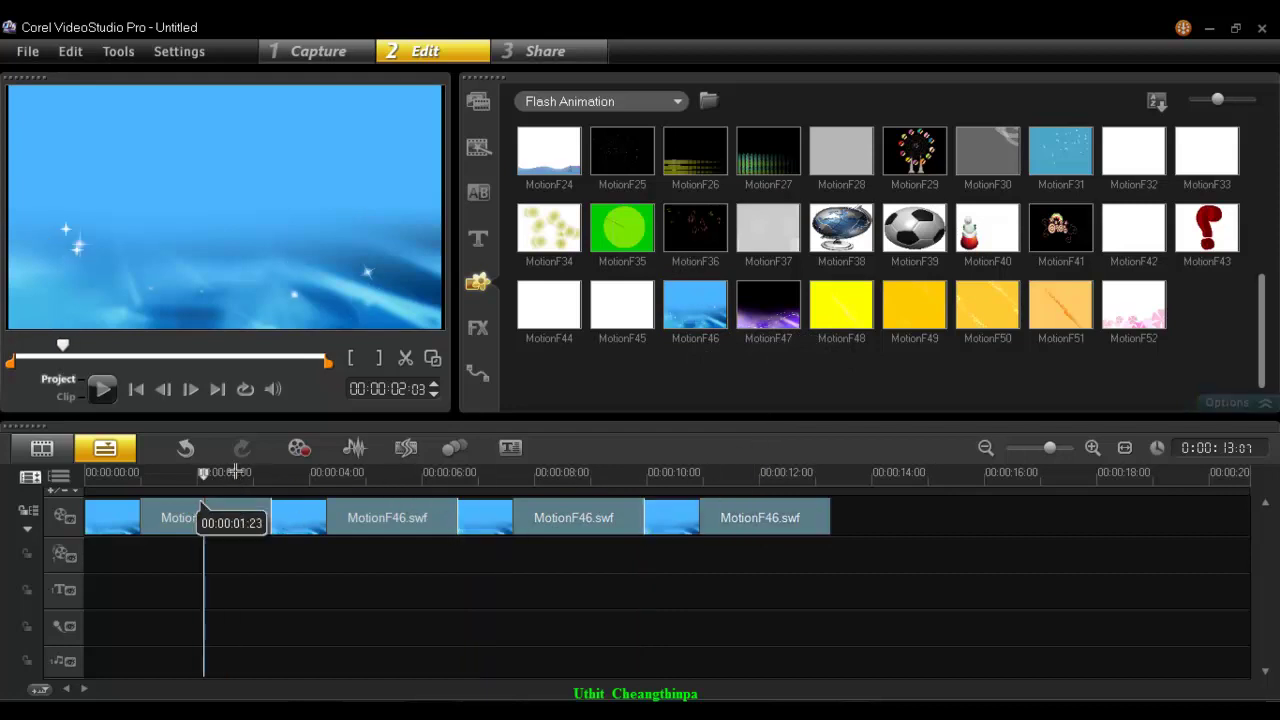
# Place the MotionF47 flash animation at the start of the overlay track and scrub through the combined result.
pyautogui.click(763, 305)
pyautogui.moveTo(765, 308); pyautogui.dragTo(168, 556)
pyautogui.click(180, 476)
pyautogui.moveTo(168, 479); pyautogui.dragTo(134, 489)
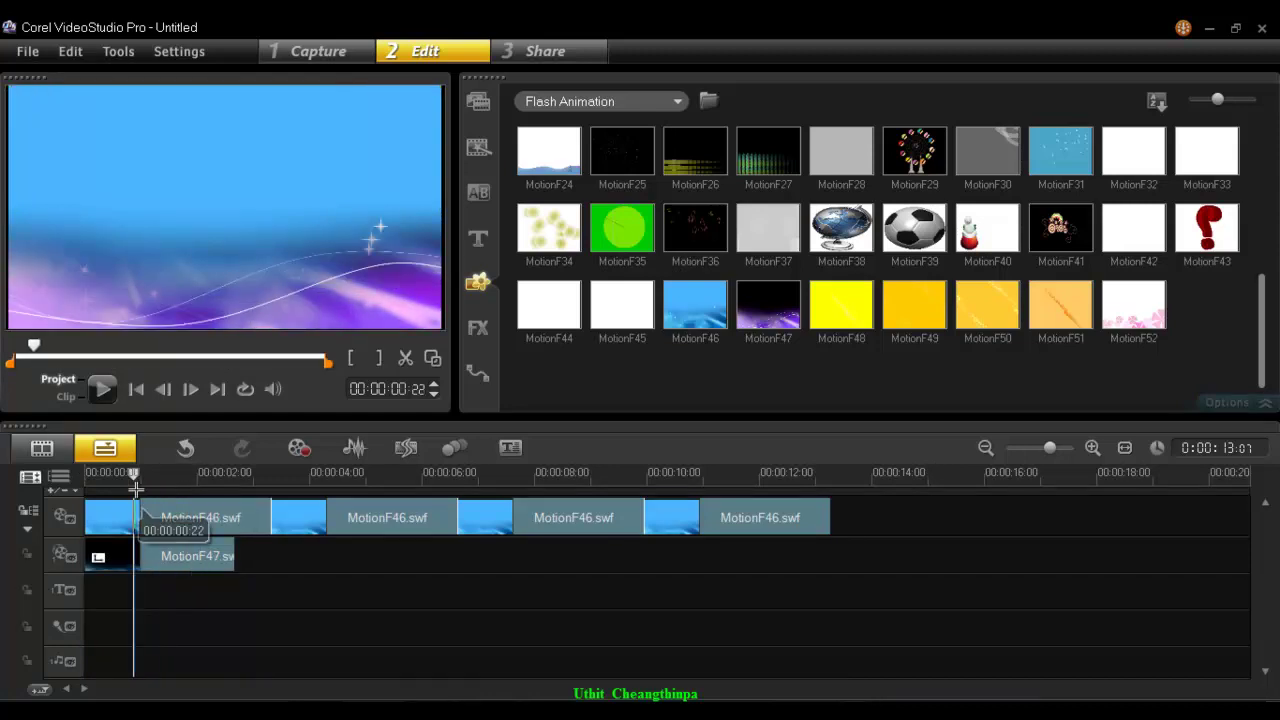
# Add four more MotionF47 clips end to end on the overlay track and trim the last one to the video track's end.
pyautogui.moveTo(752, 338); pyautogui.dragTo(241, 570)
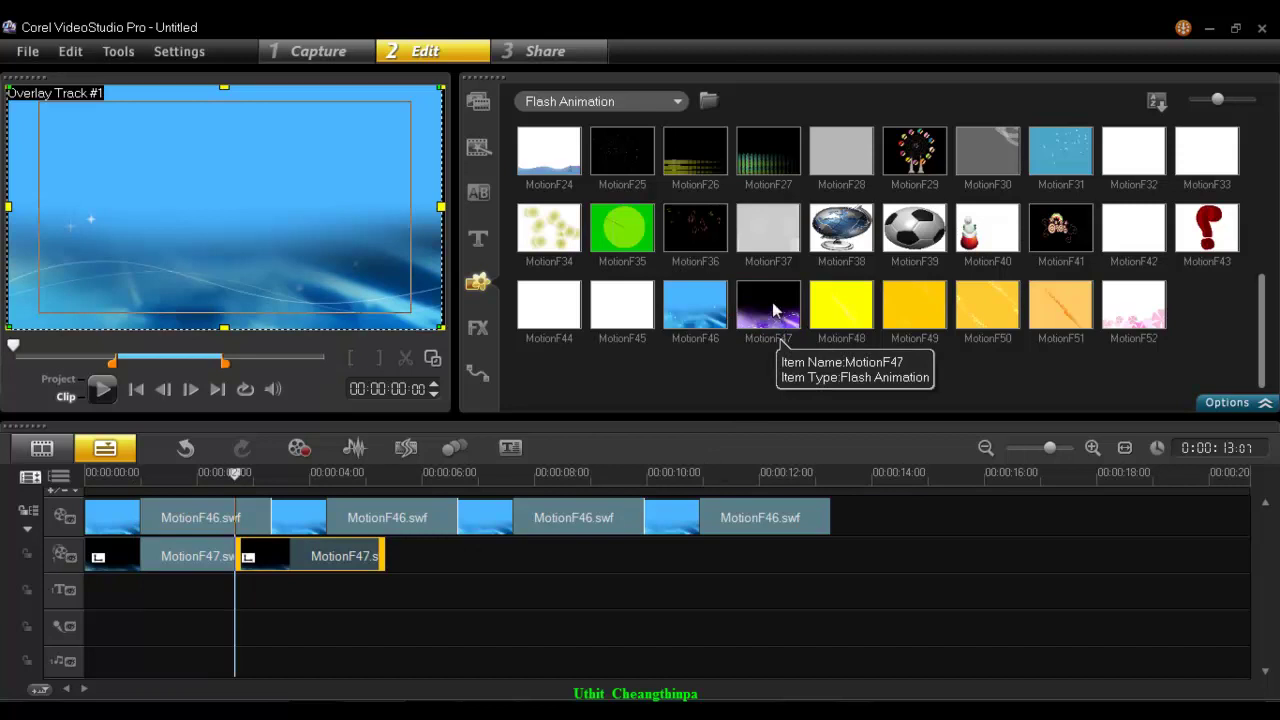
pyautogui.moveTo(773, 306); pyautogui.dragTo(395, 567)
pyautogui.moveTo(587, 567); pyautogui.dragTo(543, 570)
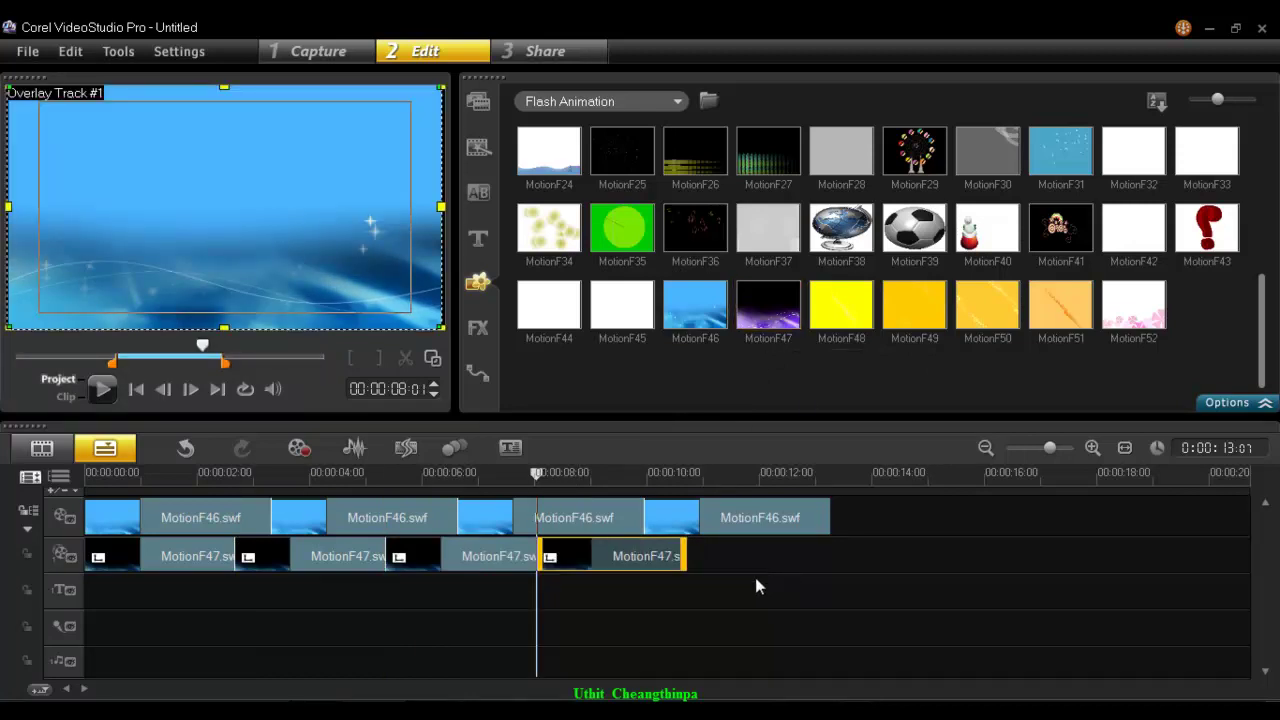
pyautogui.hotkey('ctrl', 'c')
pyautogui.hotkey('ctrl', 'v')
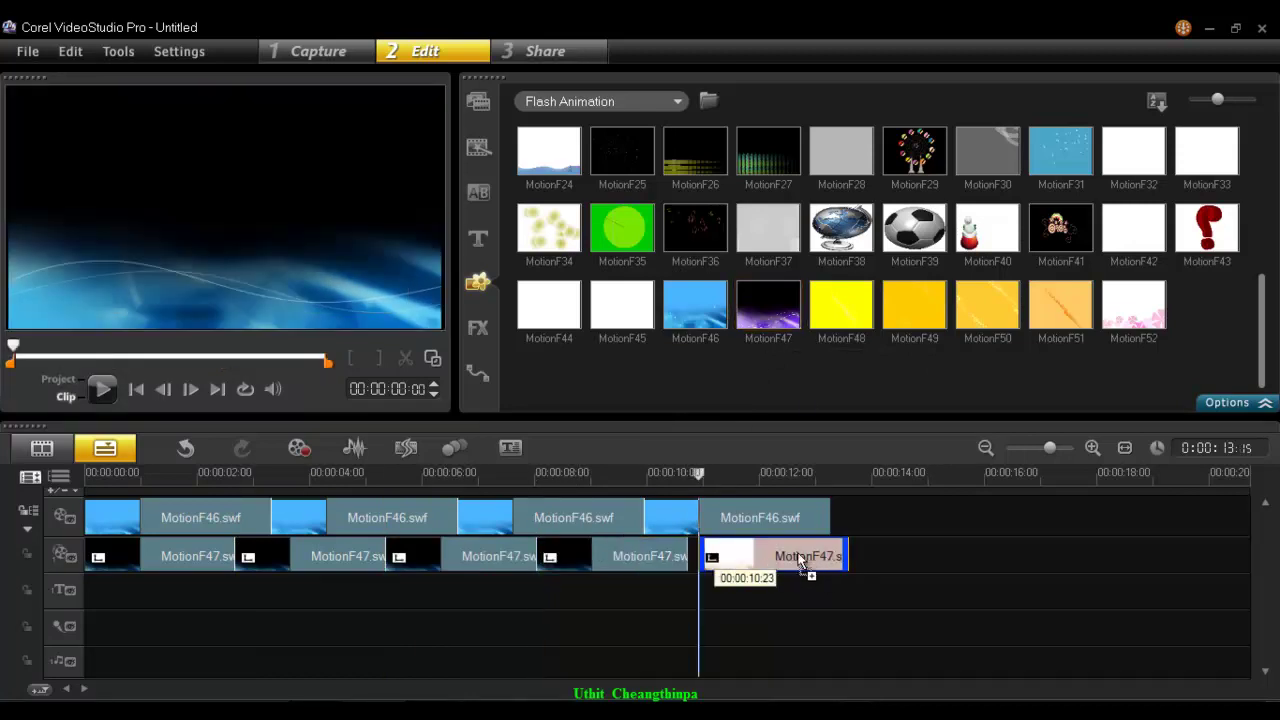
pyautogui.click(800, 562)
pyautogui.moveTo(800, 562)
pyautogui.mouseDown()
pyautogui.moveTo(780, 560)
pyautogui.moveTo(826, 553)
pyautogui.moveTo(799, 575)
pyautogui.mouseUp()
# Play the project from the beginning to review the layered background.
pyautogui.click(790, 476)
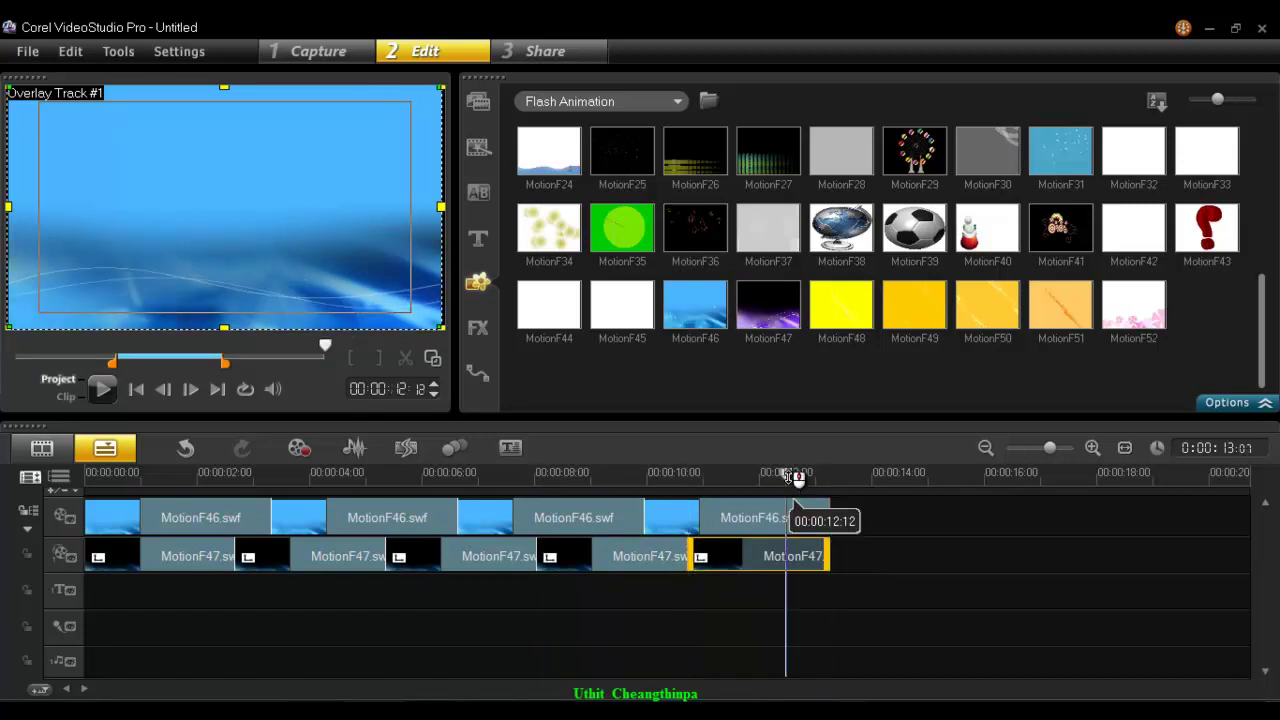
pyautogui.moveTo(711, 476); pyautogui.dragTo(85, 500)
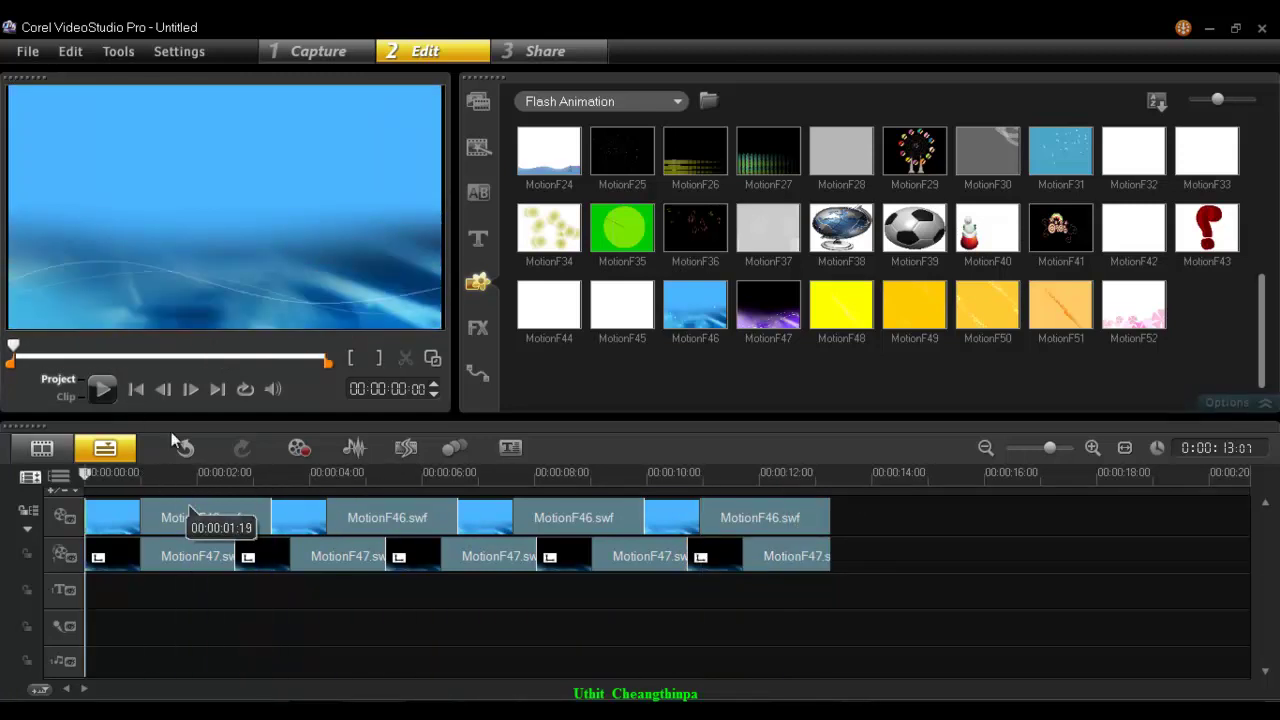
pyautogui.click(104, 389)
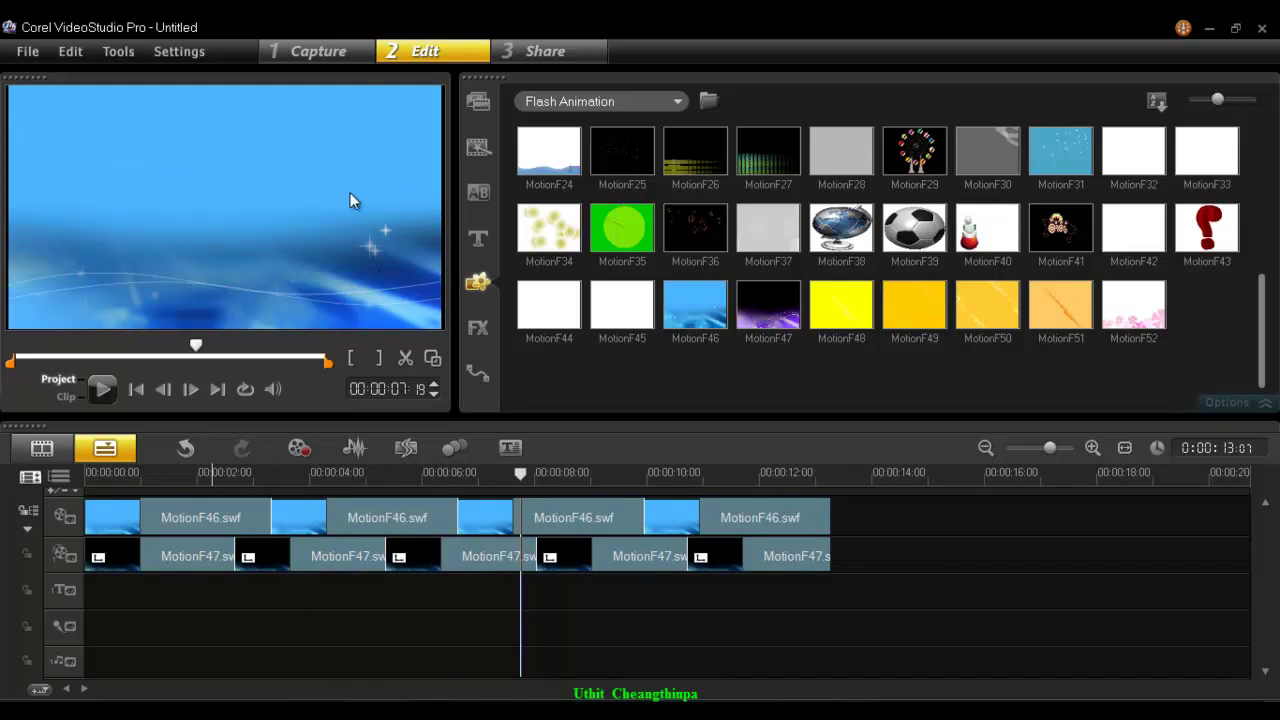
# Set the number of overlay tracks to 2 and place the I01 sample photo at the start of the second one.
pyautogui.click(476, 103)
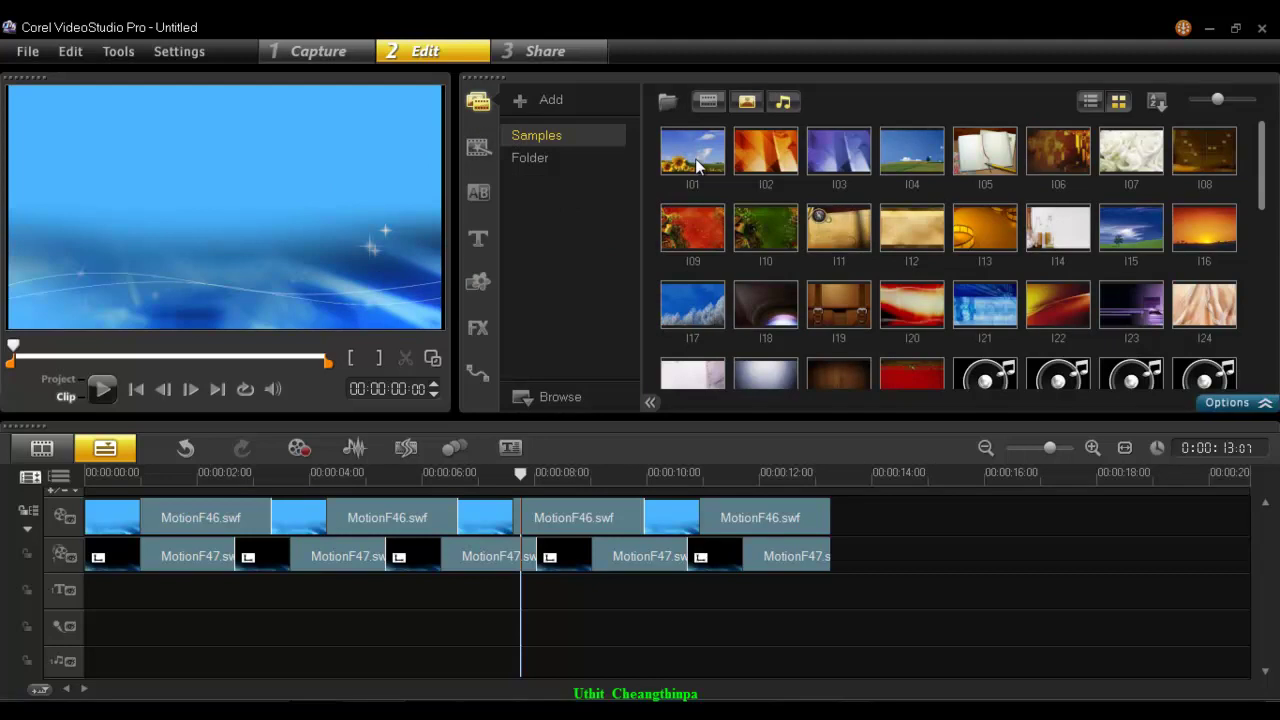
pyautogui.click(697, 163)
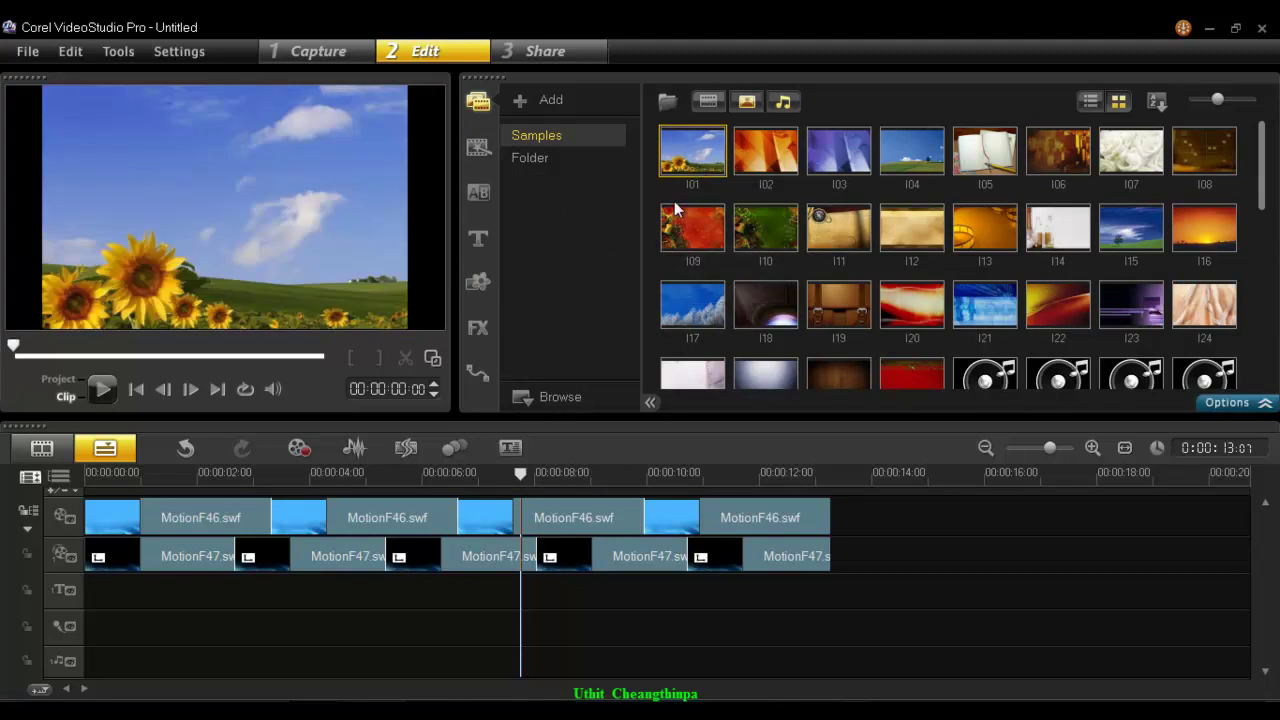
pyautogui.moveTo(697, 193); pyautogui.dragTo(714, 137)
pyautogui.click(59, 477)
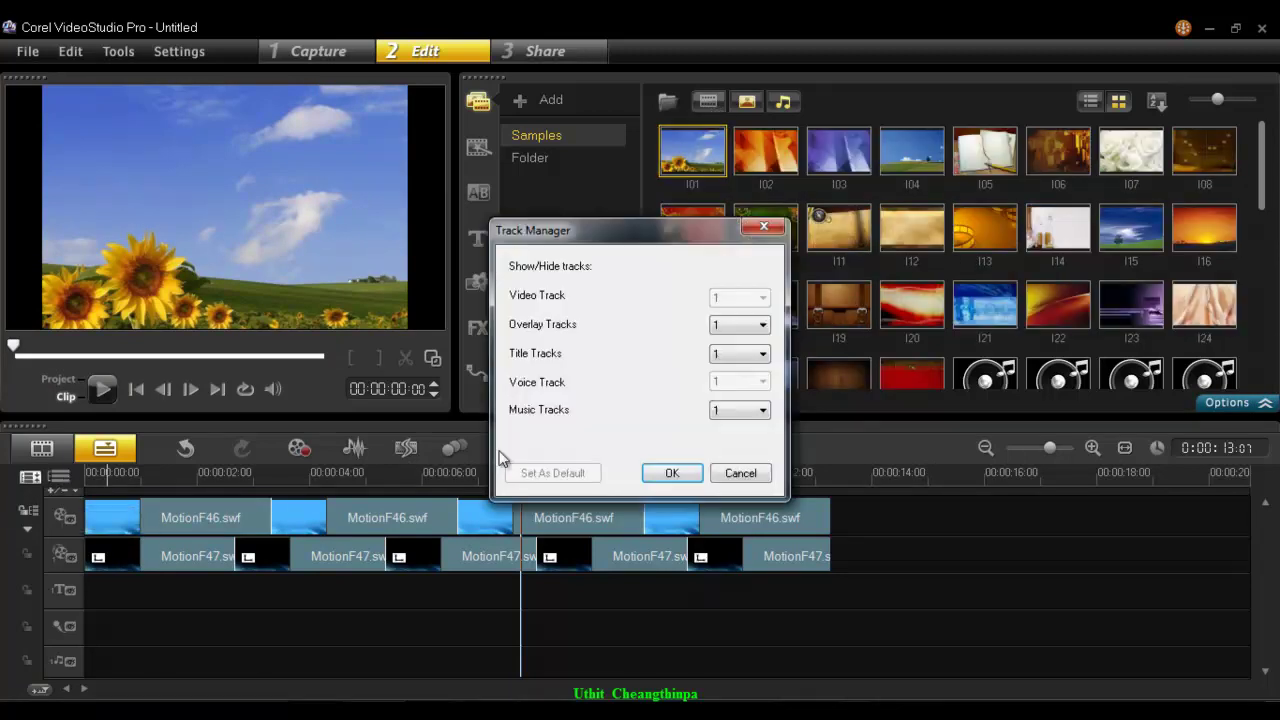
pyautogui.click(740, 330)
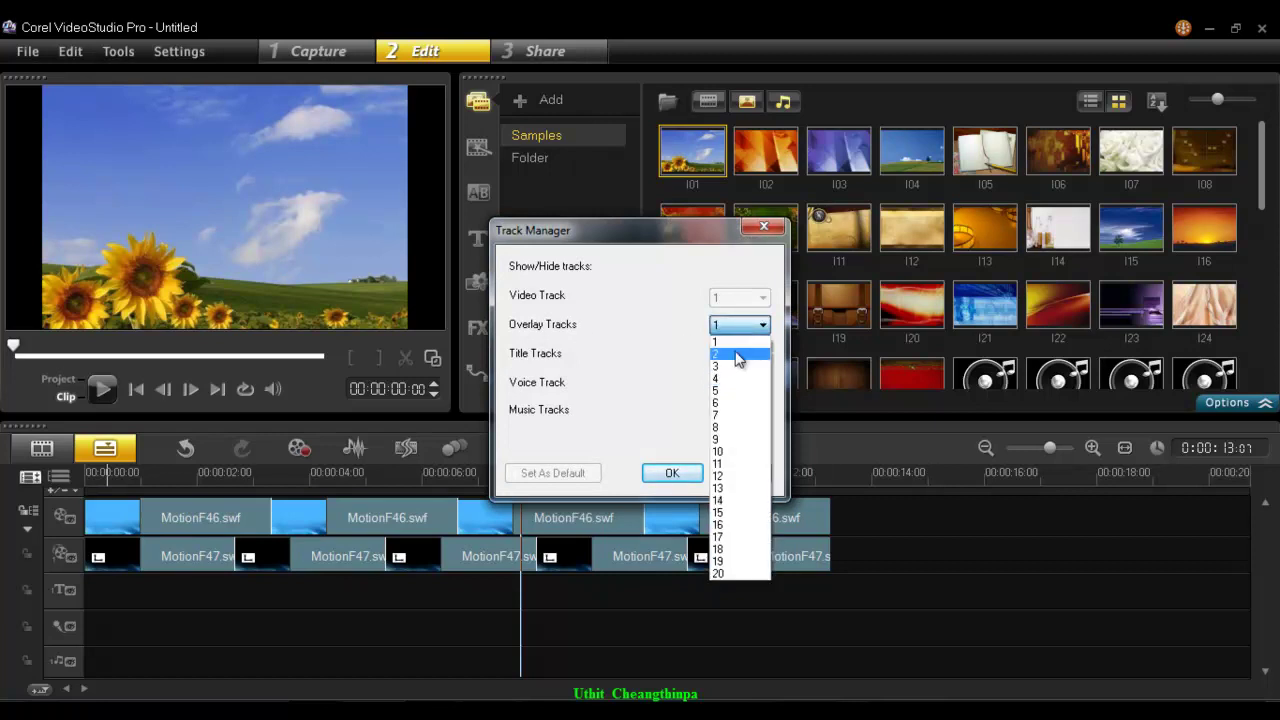
pyautogui.click(736, 355)
pyautogui.click(680, 474)
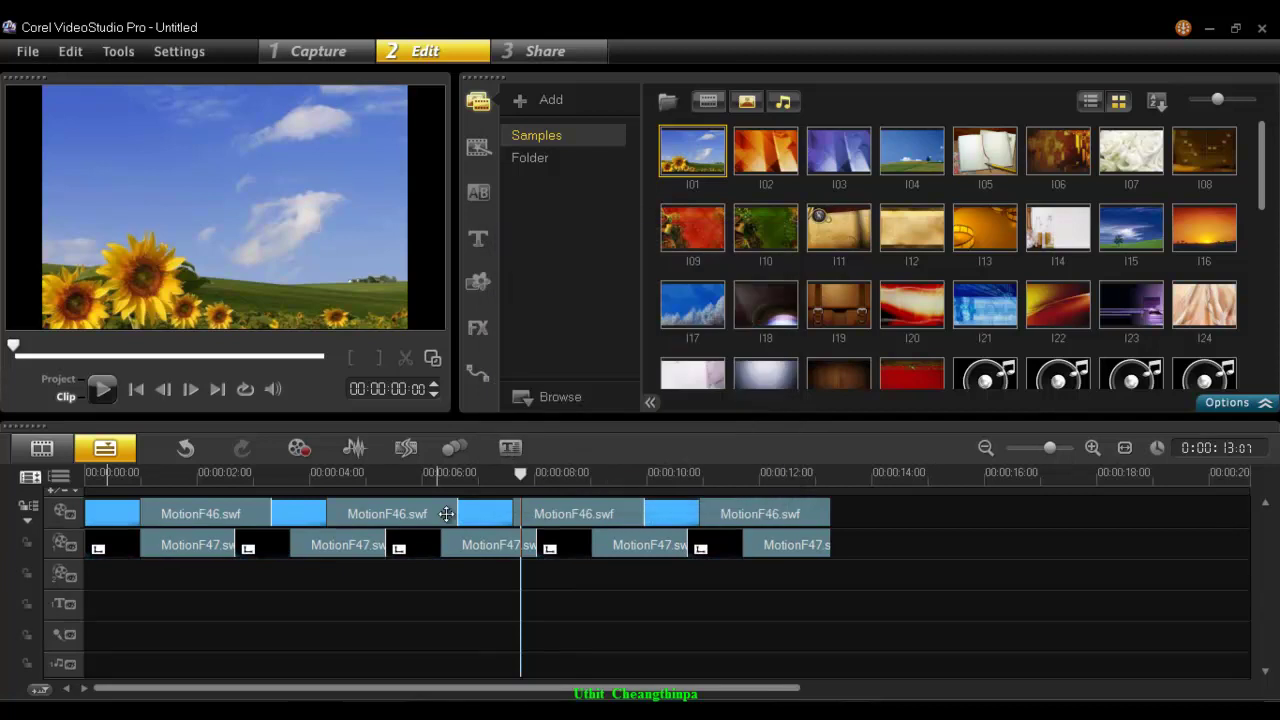
pyautogui.moveTo(686, 152); pyautogui.dragTo(205, 578)
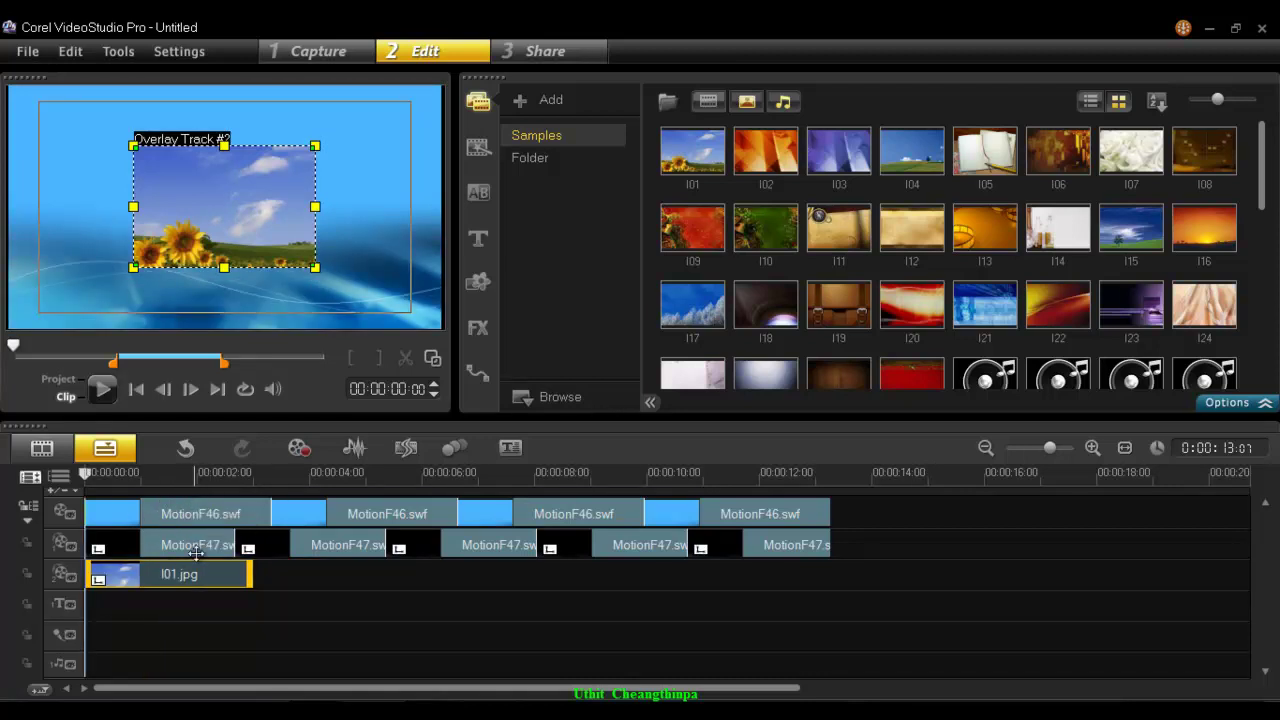
# Turn on Advanced Motion for the I01.jpg overlay clip and open its motion customization.
pyautogui.click(478, 376)
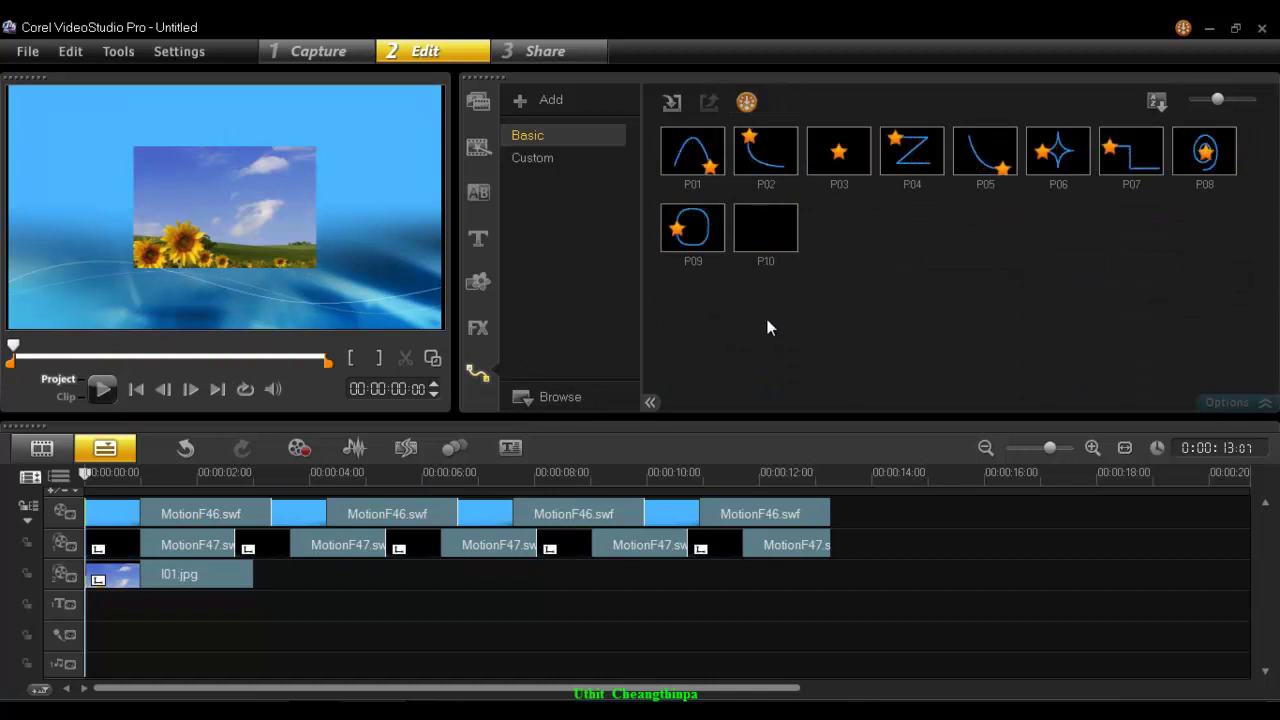
pyautogui.click(165, 578)
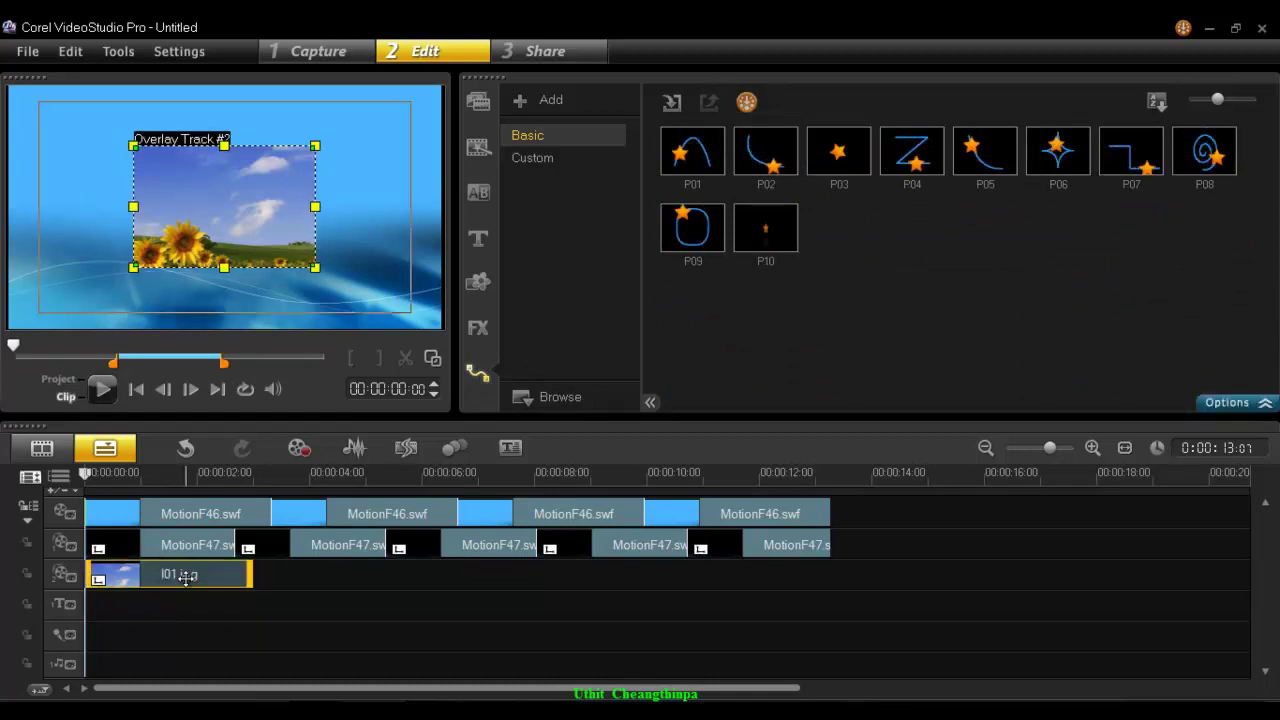
pyautogui.click(1248, 402)
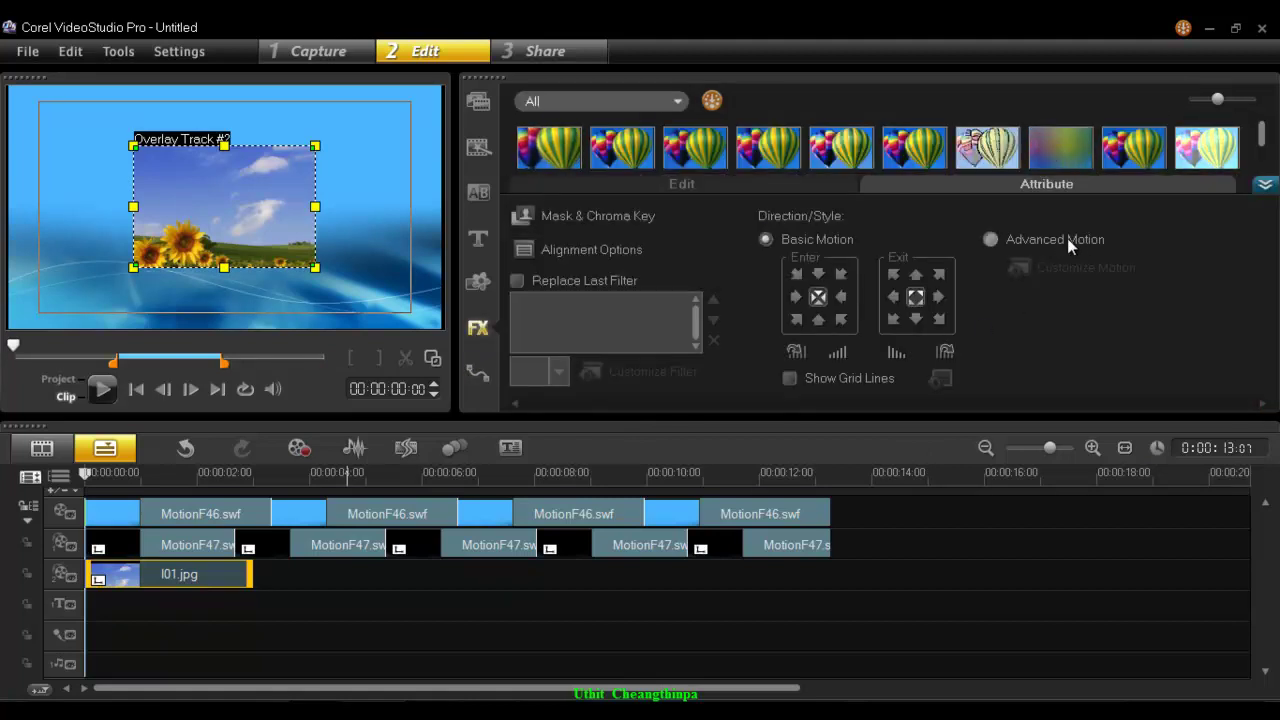
pyautogui.click(990, 239)
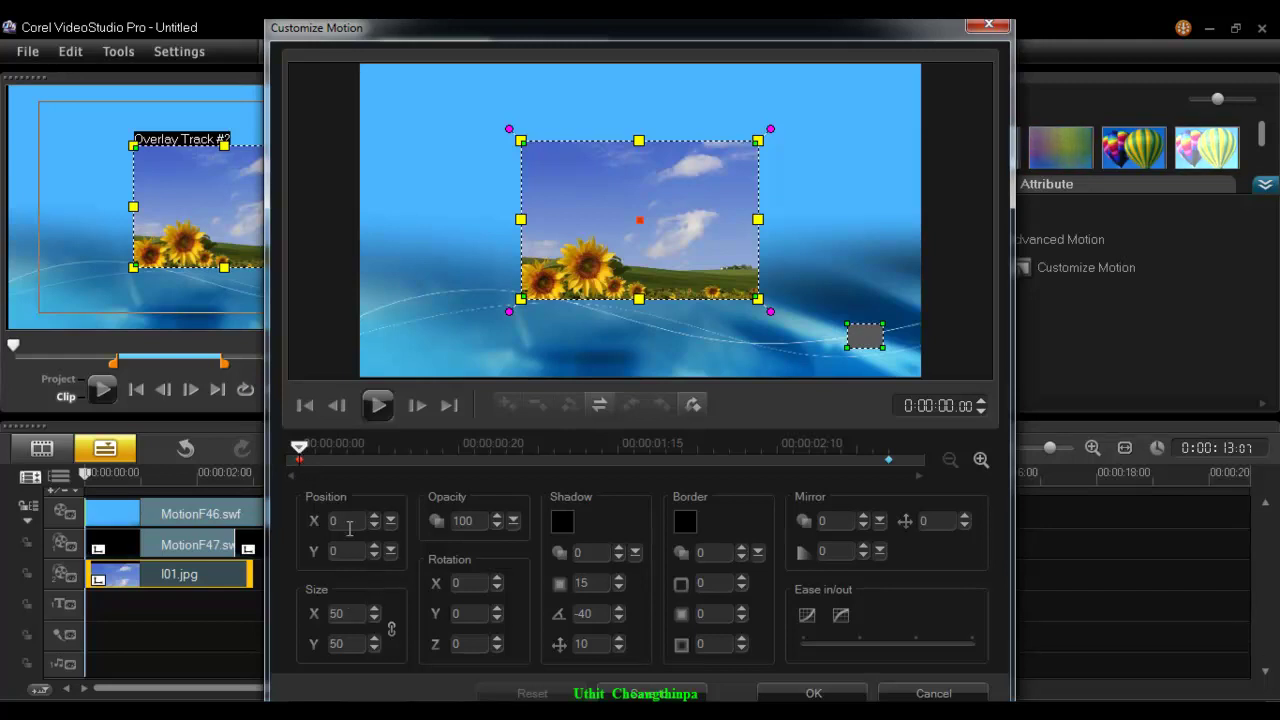
# Set the photo's size at the first keyframe to 20 and move it to the preview's upper-left corner, about X -78, Y 72.
pyautogui.moveTo(628, 241); pyautogui.dragTo(538, 163)
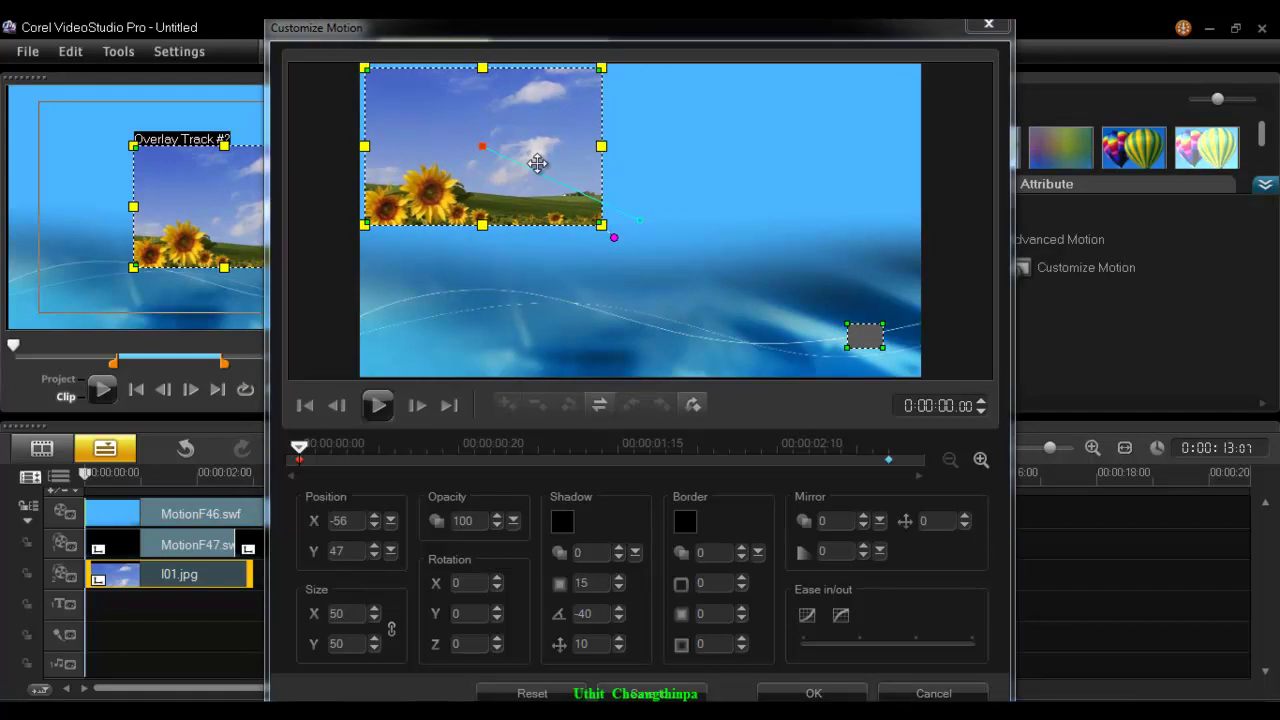
pyautogui.click(346, 614)
pyautogui.write('20')
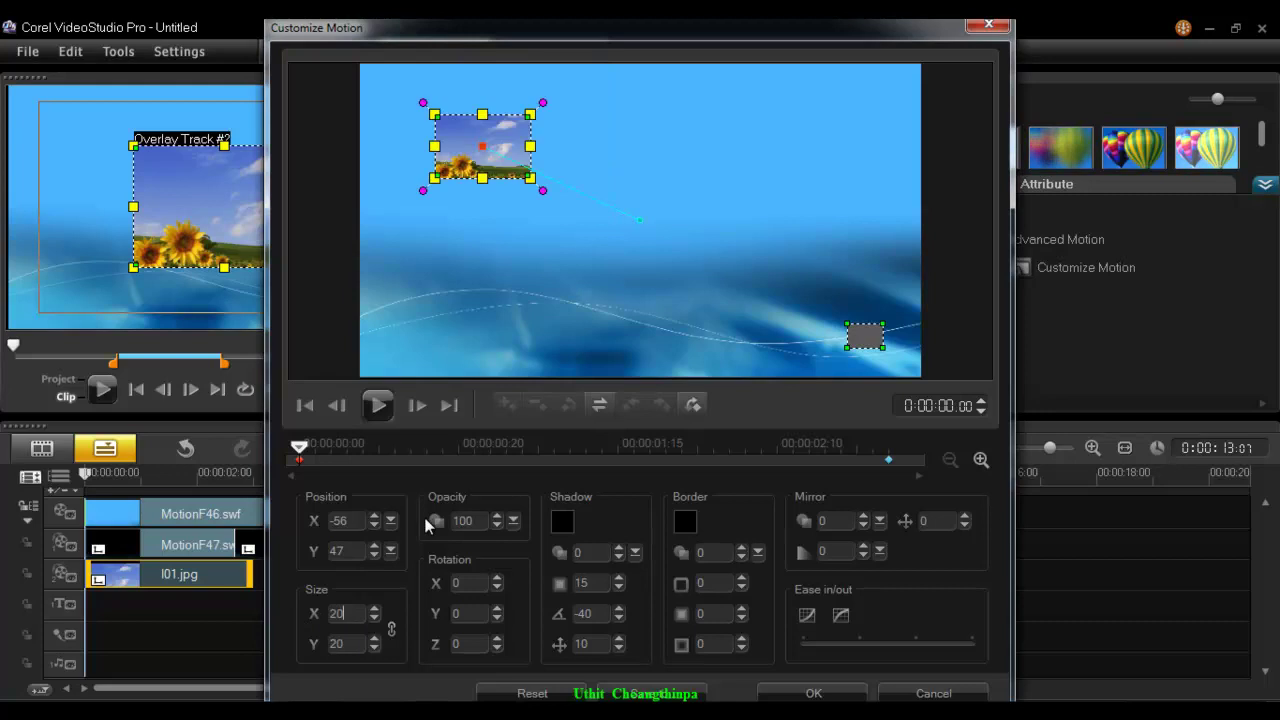
pyautogui.moveTo(494, 140); pyautogui.dragTo(433, 96)
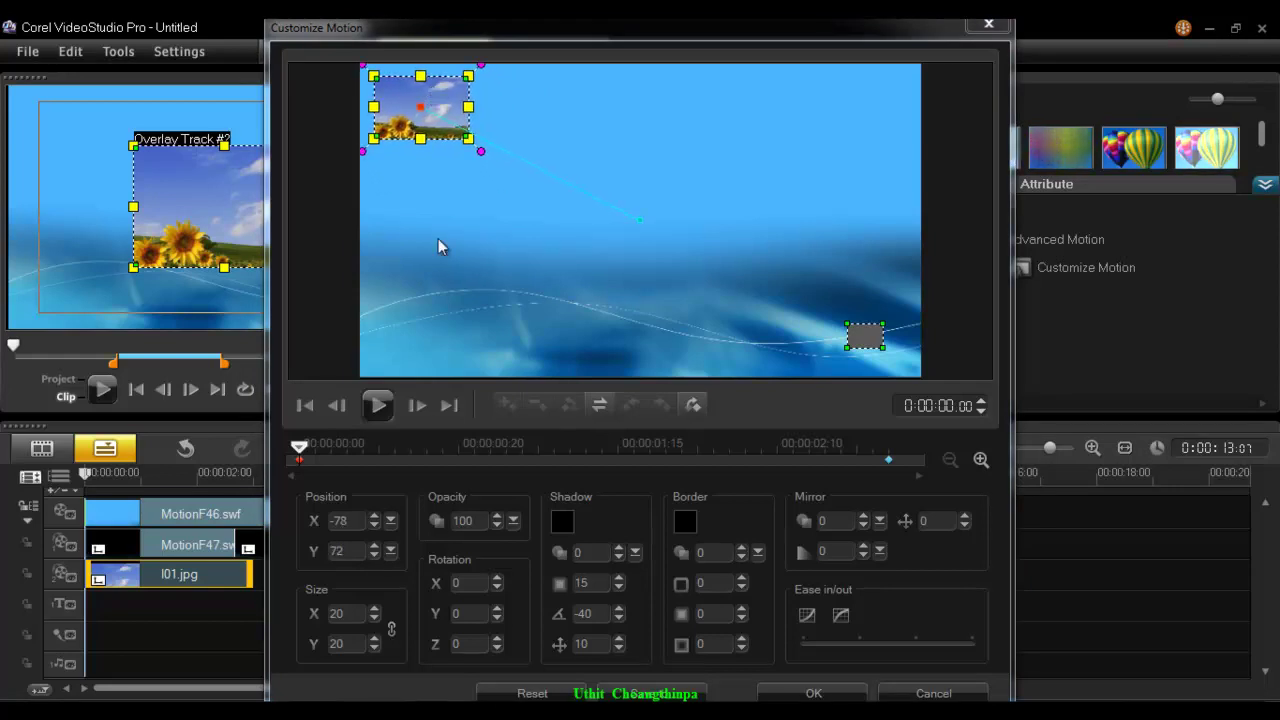
# Fine-tune the photo's position at the first keyframe to X -80, Y 75.
pyautogui.click(375, 517)
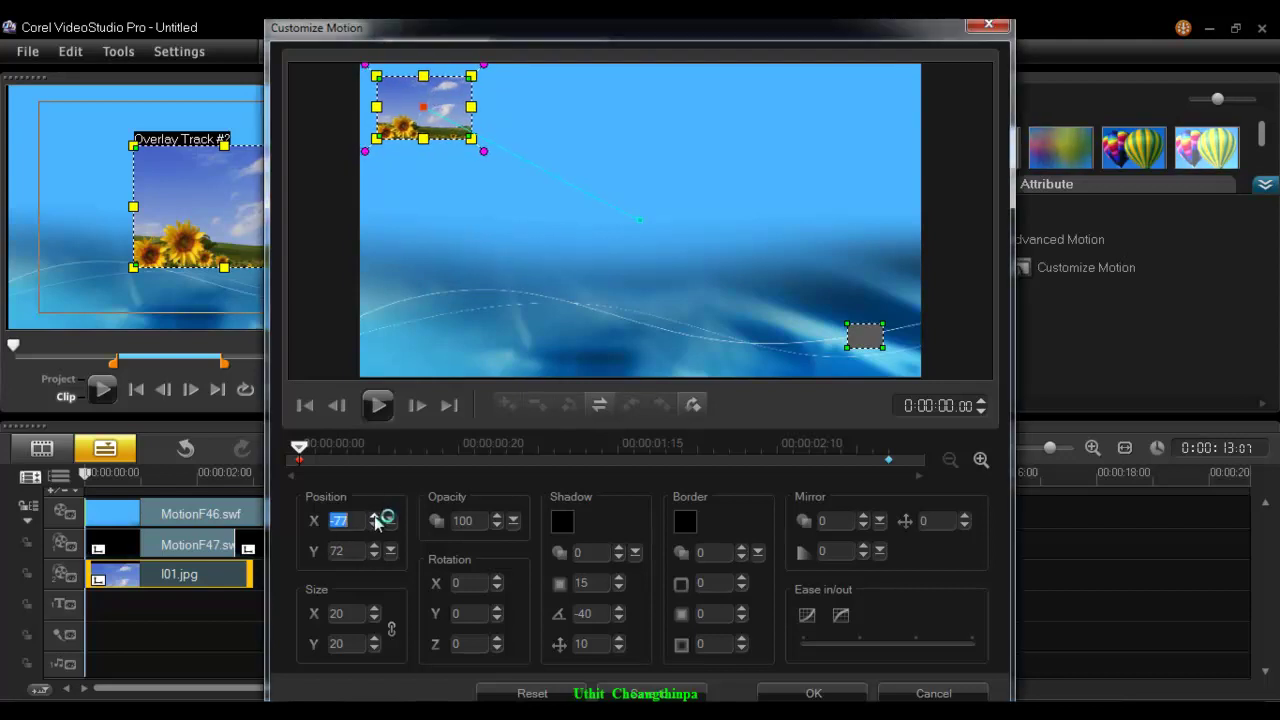
pyautogui.click(375, 518)
pyautogui.click(375, 518)
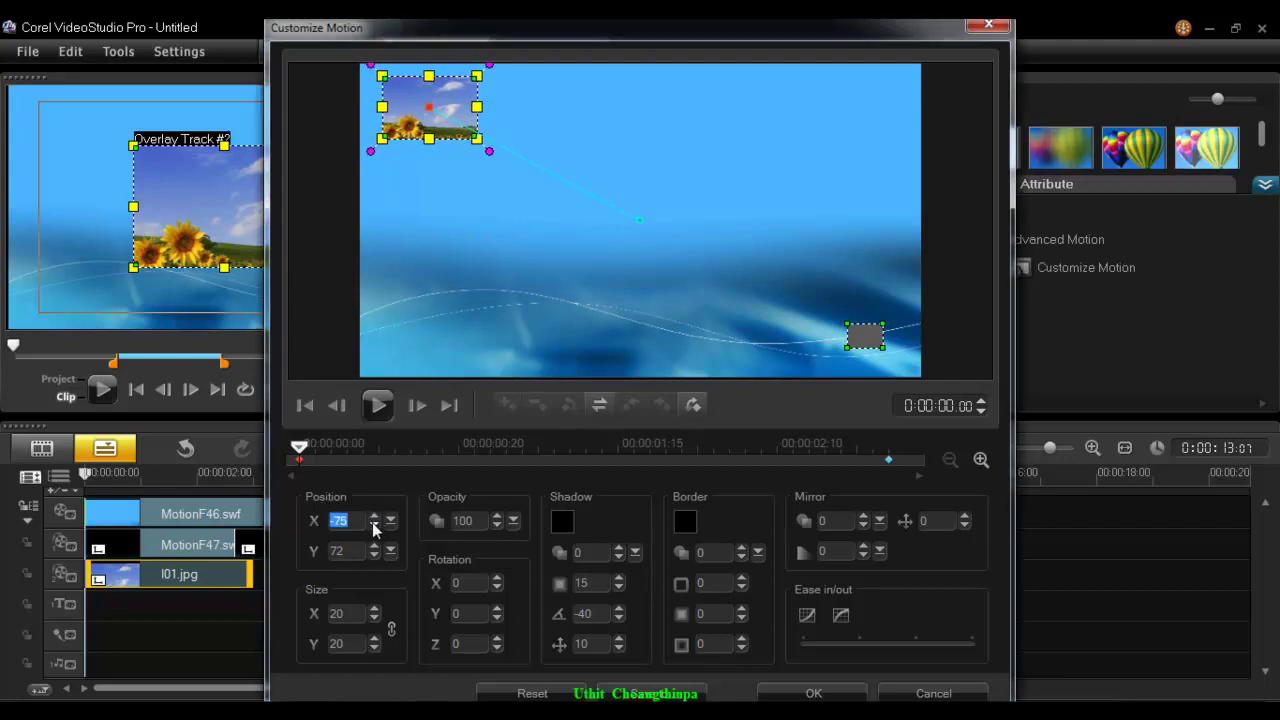
pyautogui.click(373, 525)
pyautogui.click(373, 525)
pyautogui.click(373, 525)
pyautogui.click(373, 525)
pyautogui.click(373, 525)
pyautogui.click(373, 525)
pyautogui.click(374, 516)
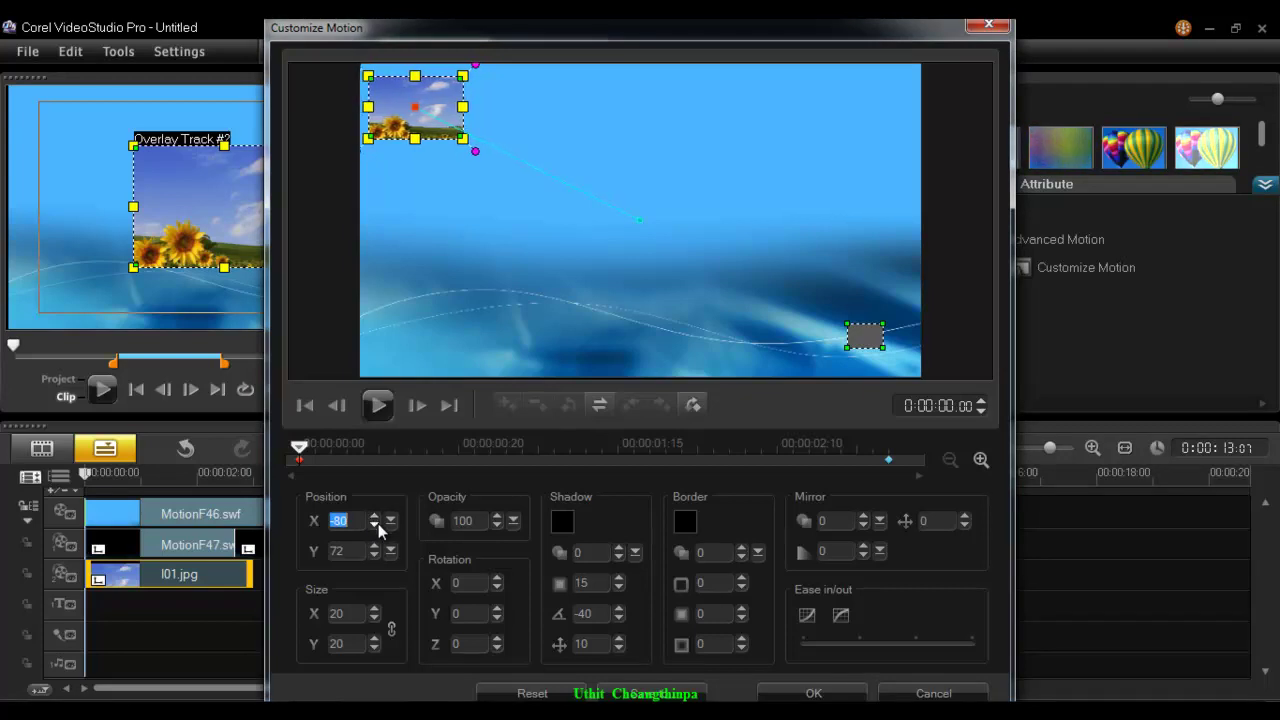
pyautogui.click(375, 548)
pyautogui.click(375, 548)
pyautogui.click(375, 548)
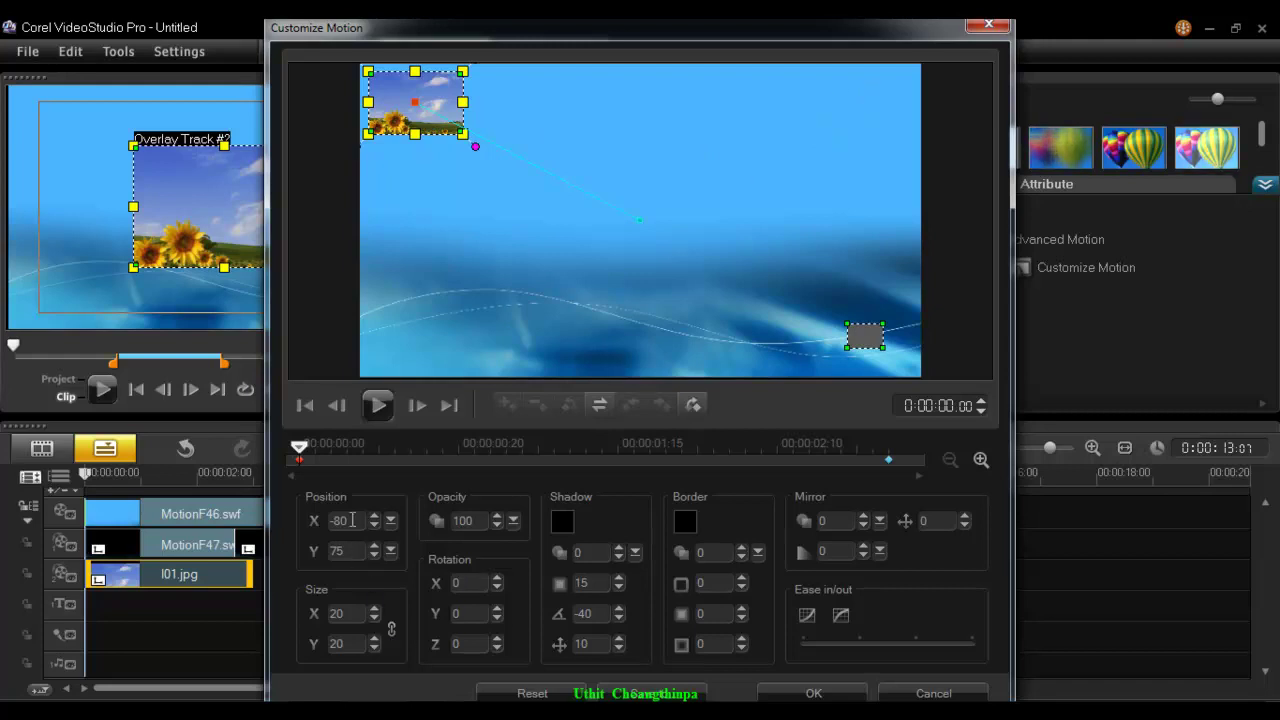
# Set the photo's position at the last keyframe to X 80, Y 75.
pyautogui.click(889, 462)
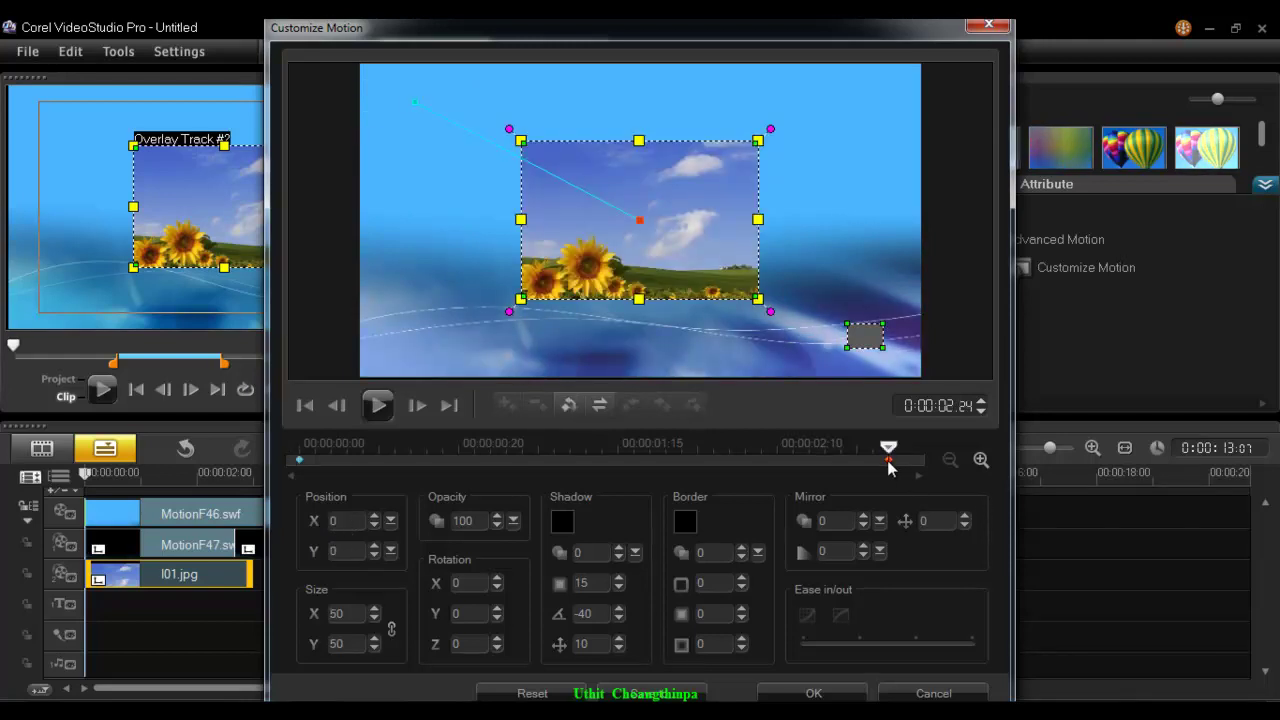
pyautogui.moveTo(358, 551); pyautogui.dragTo(291, 551)
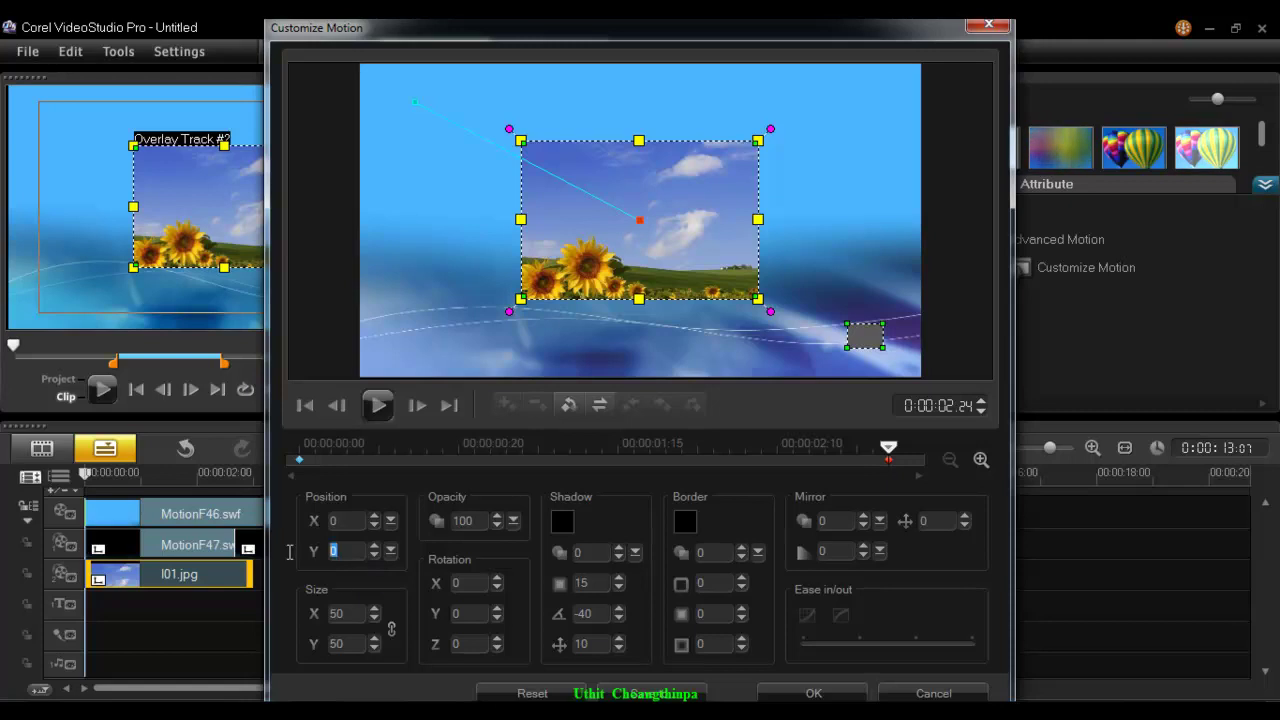
pyautogui.write('75')
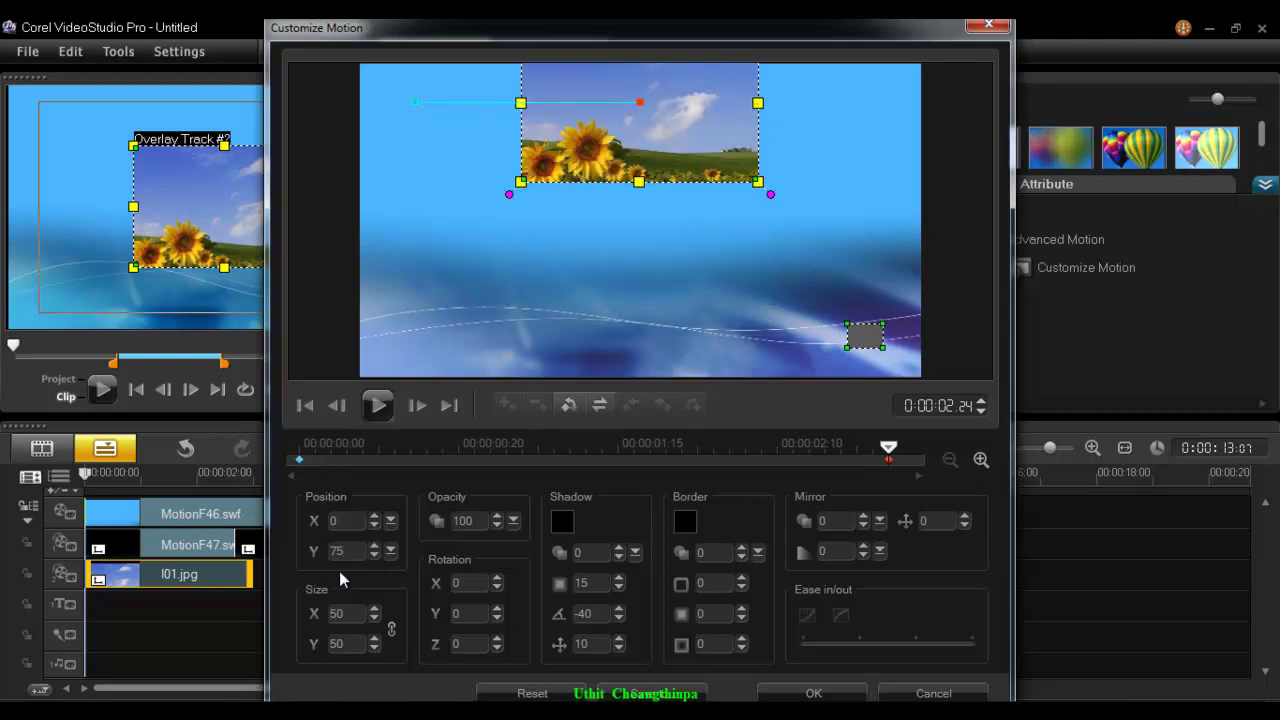
pyautogui.doubleClick(332, 520)
pyautogui.write('80')
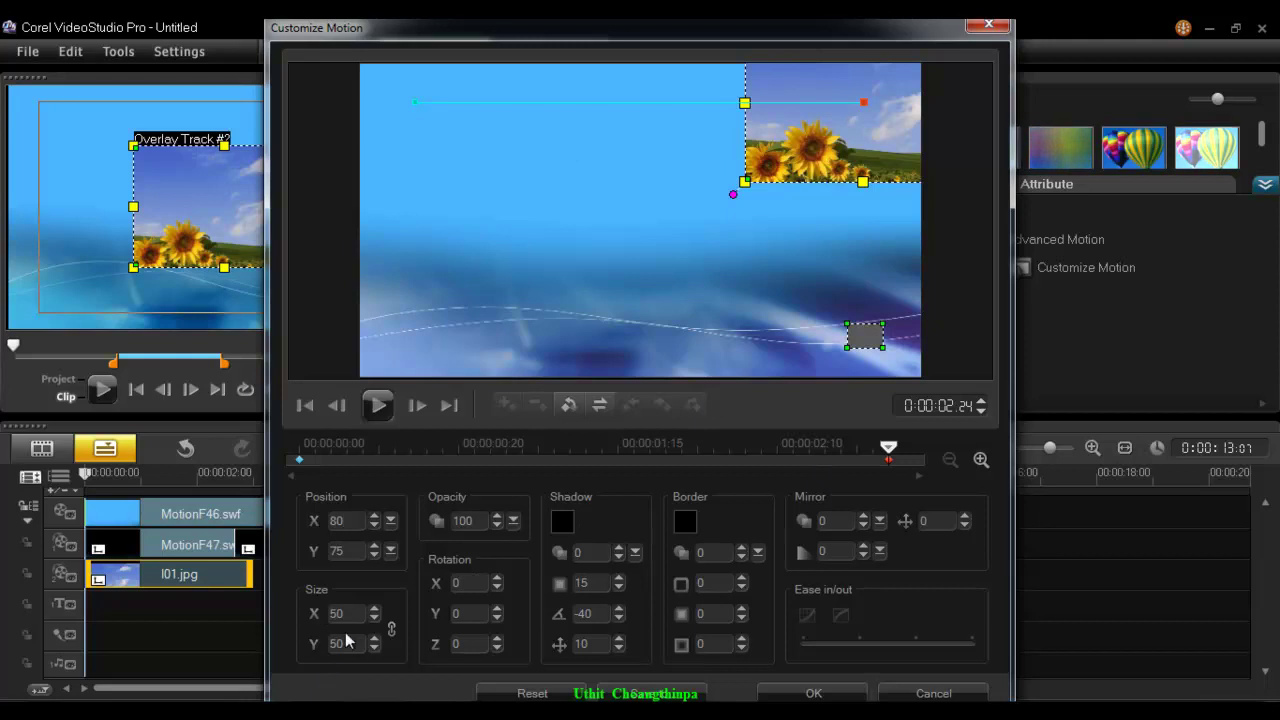
# Reduce the photo's size at the last keyframe to 20, matching the first keyframe.
pyautogui.click(299, 460)
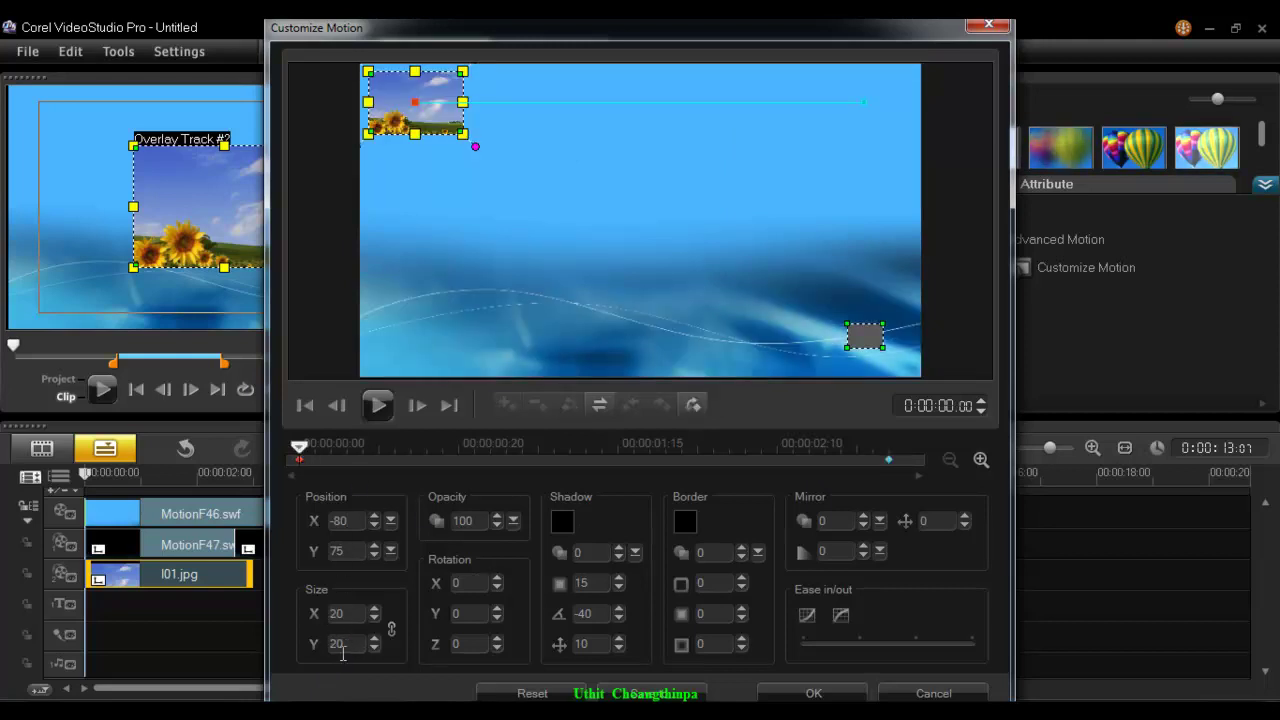
pyautogui.click(888, 460)
pyautogui.click(375, 618)
pyautogui.click(375, 618)
pyautogui.moveTo(375, 618); pyautogui.dragTo(371, 609)
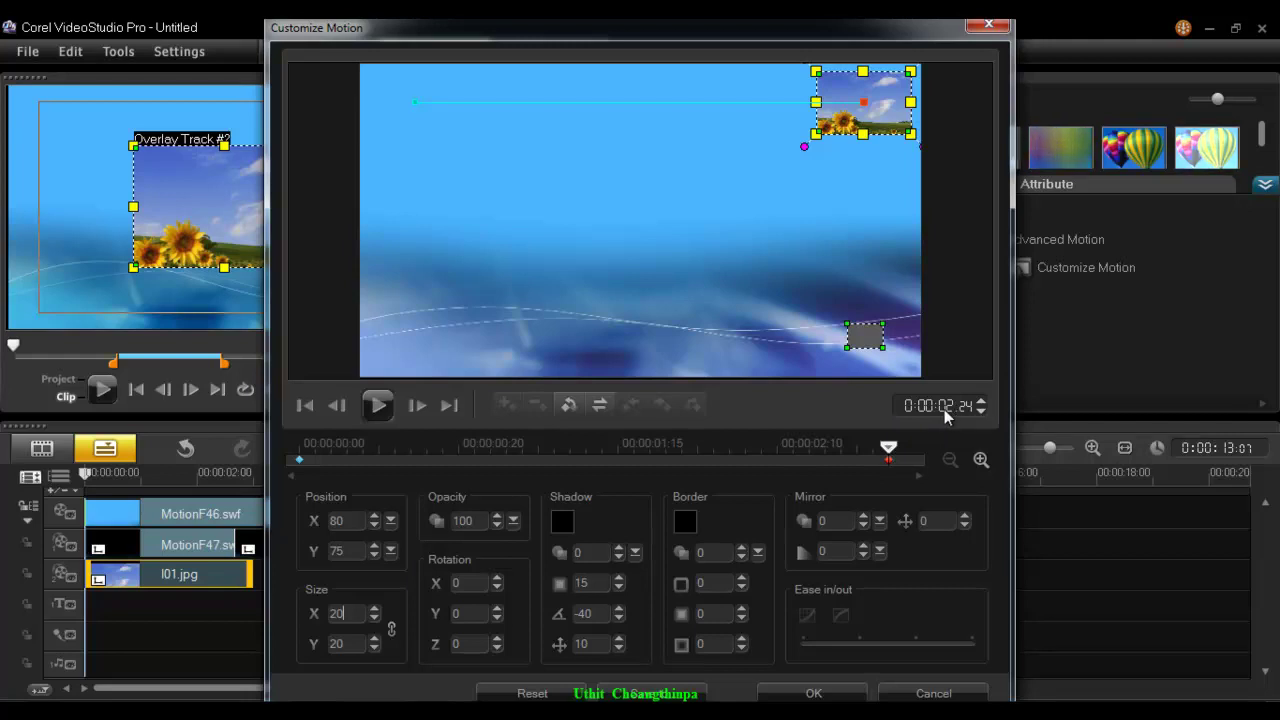
# Add motion keyframes at 0:00:01.00 and 0:00:02.00.
pyautogui.moveTo(888, 448); pyautogui.dragTo(503, 456)
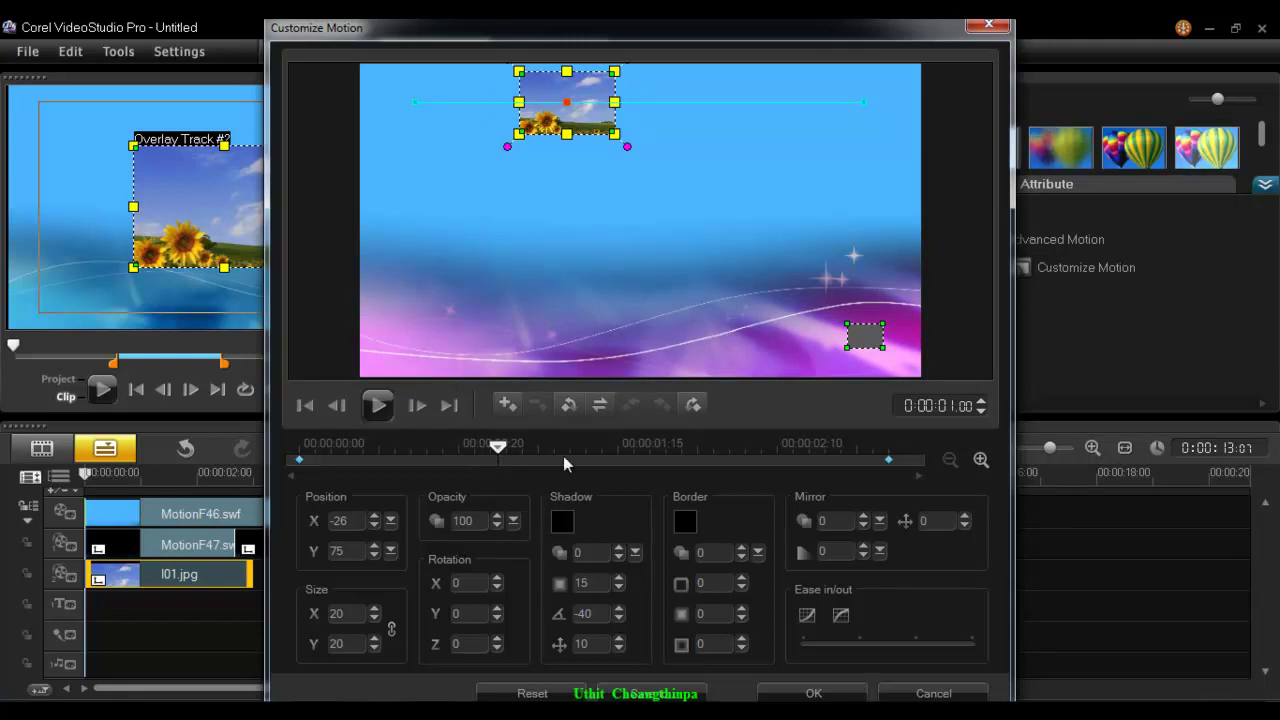
pyautogui.click(507, 405)
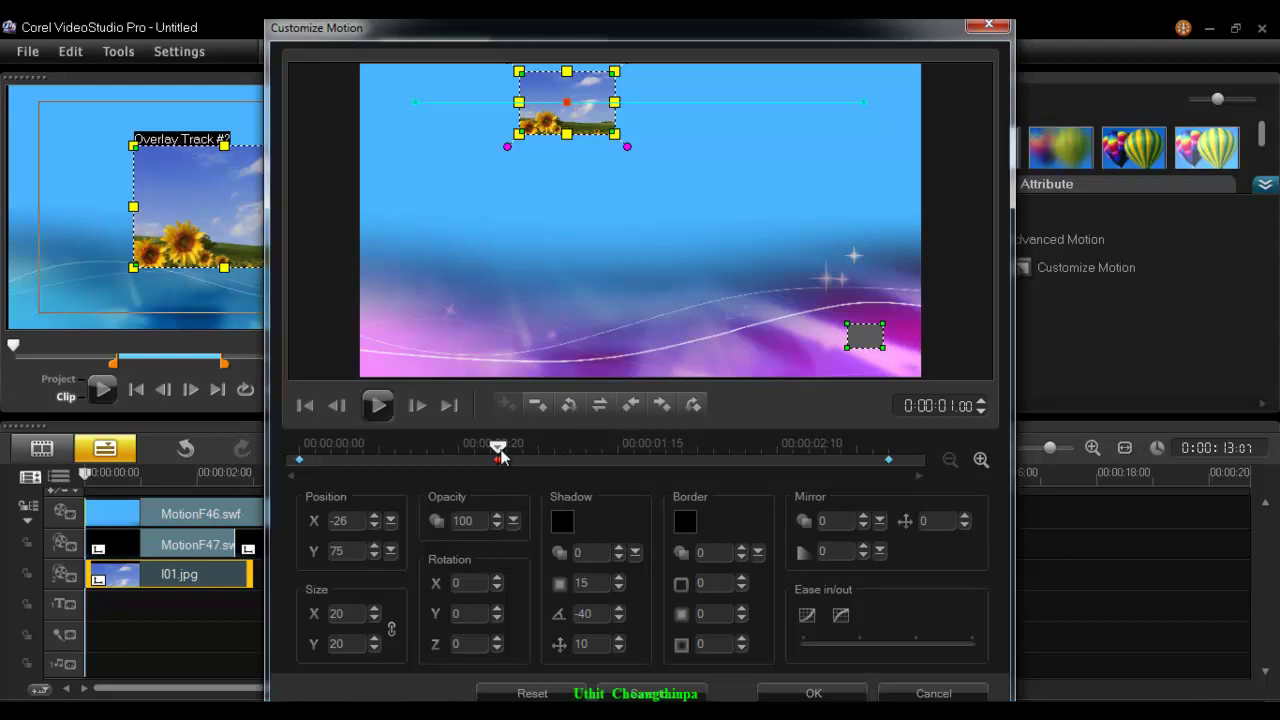
pyautogui.moveTo(498, 452); pyautogui.dragTo(701, 469)
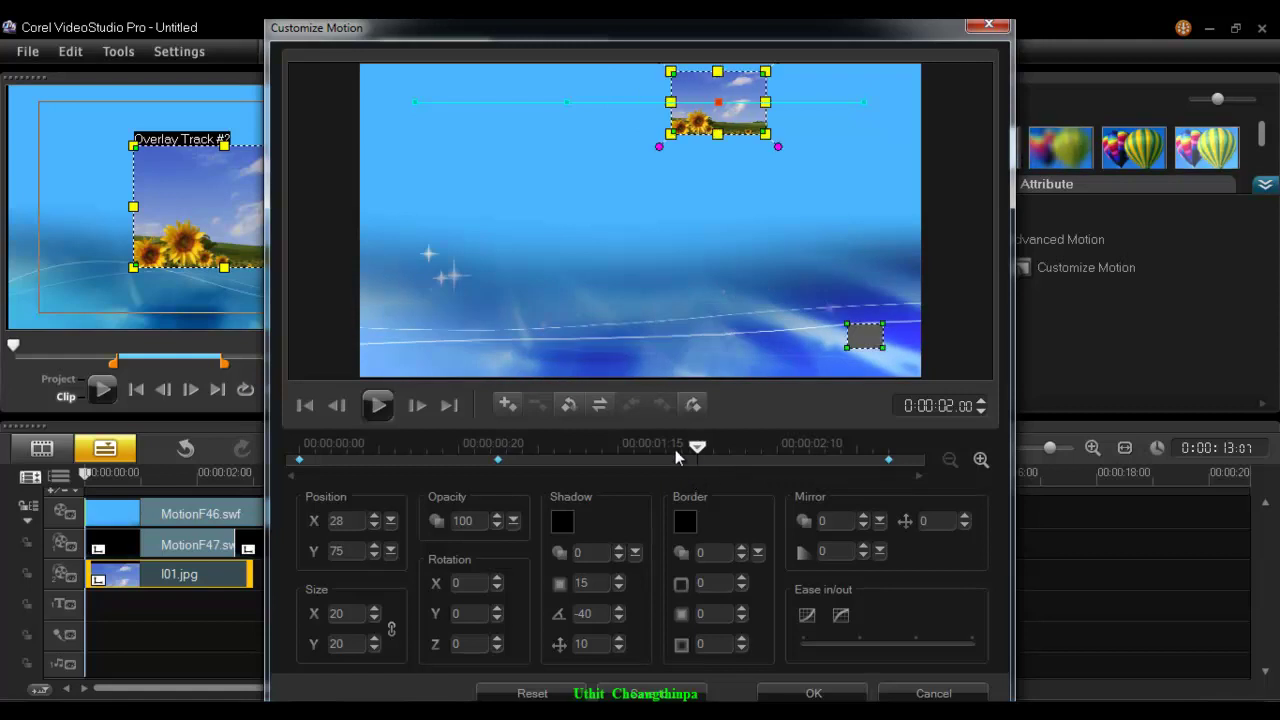
pyautogui.click(508, 404)
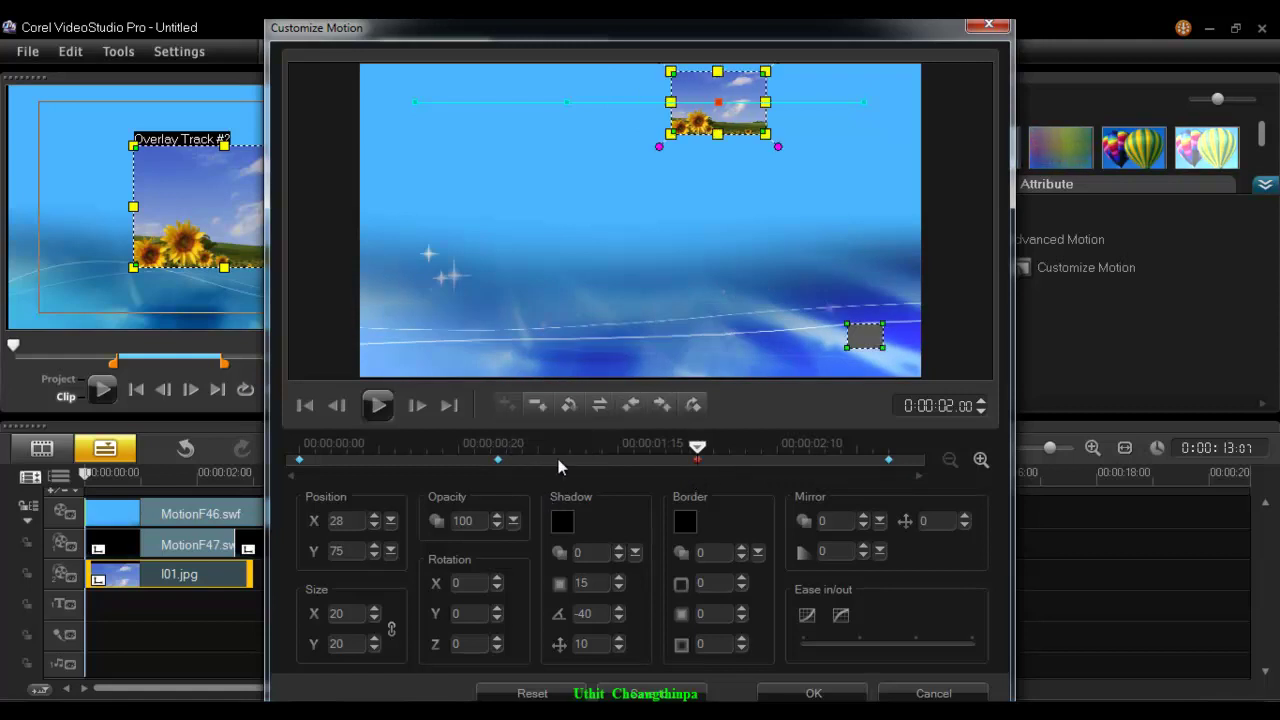
# Move the photo at the 1-second keyframe down to the lower centre of the preview, at X 0, Y -40.
pyautogui.click(499, 461)
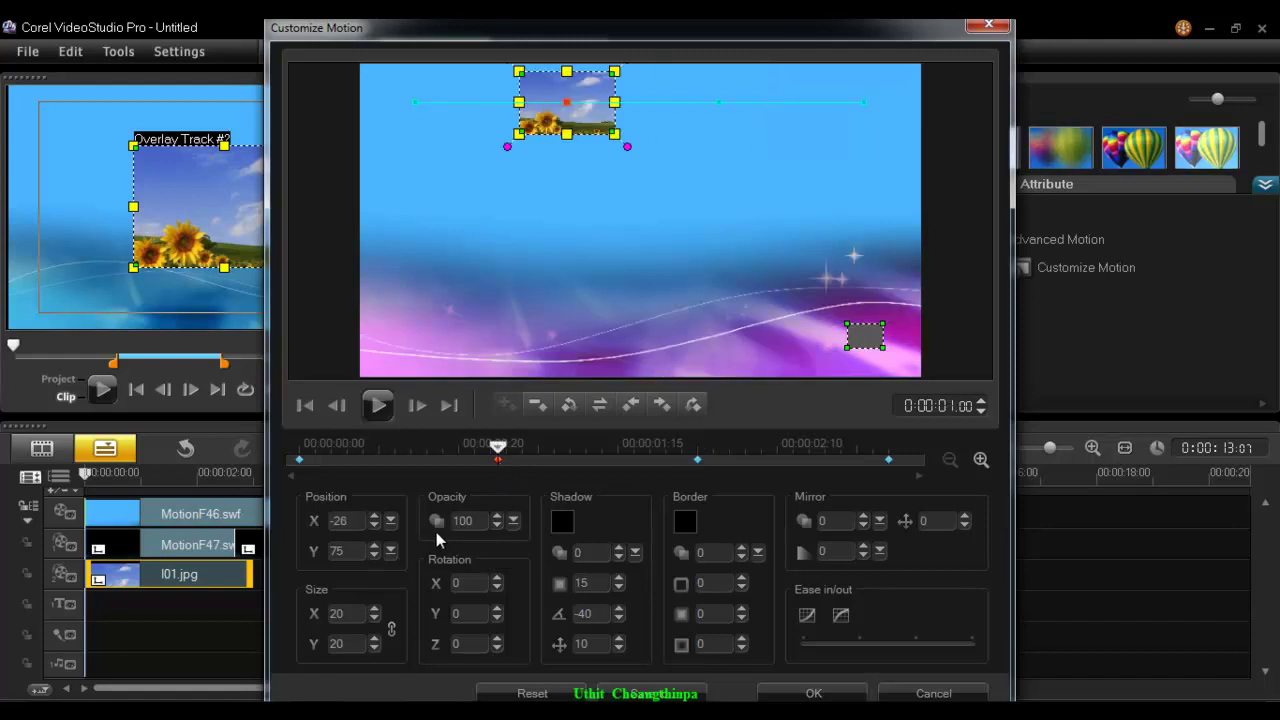
pyautogui.moveTo(567, 110); pyautogui.dragTo(594, 285)
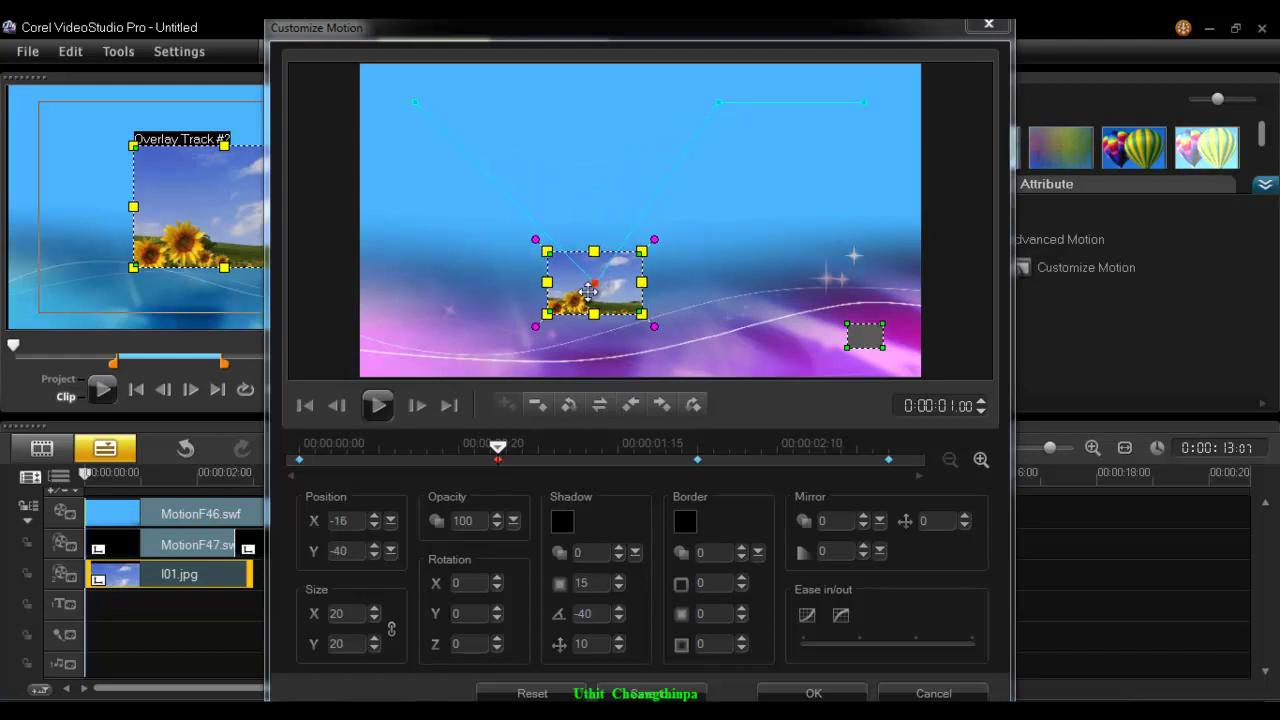
pyautogui.click(376, 527)
pyautogui.click(375, 519)
pyautogui.click(375, 519)
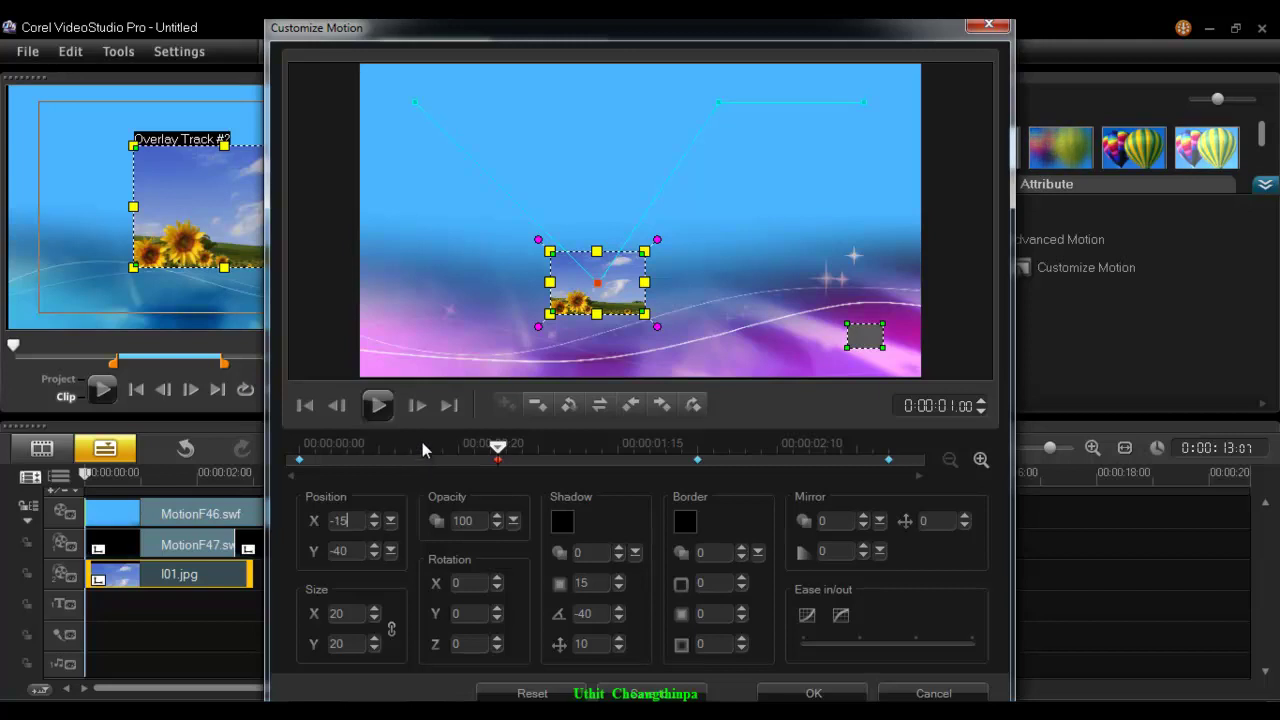
pyautogui.click(375, 518)
pyautogui.click(375, 518)
pyautogui.click(375, 518)
pyautogui.click(375, 525)
pyautogui.click(375, 525)
pyautogui.click(375, 525)
pyautogui.click(375, 525)
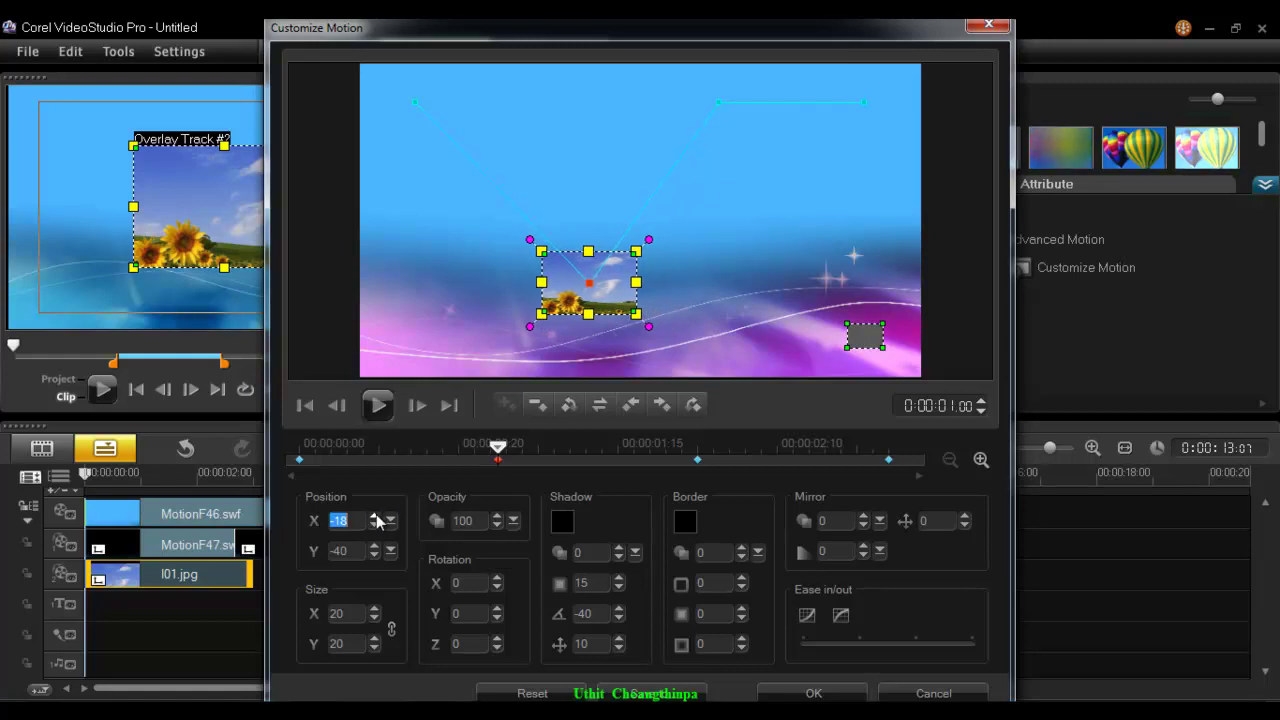
pyautogui.click(375, 517)
pyautogui.click(375, 517)
pyautogui.click(375, 517)
pyautogui.click(375, 517)
pyautogui.click(375, 517)
pyautogui.click(375, 517)
pyautogui.click(375, 517)
pyautogui.click(375, 517)
pyautogui.click(375, 517)
pyautogui.click(375, 517)
pyautogui.click(375, 517)
pyautogui.click(375, 517)
pyautogui.click(375, 517)
pyautogui.click(375, 517)
pyautogui.click(375, 517)
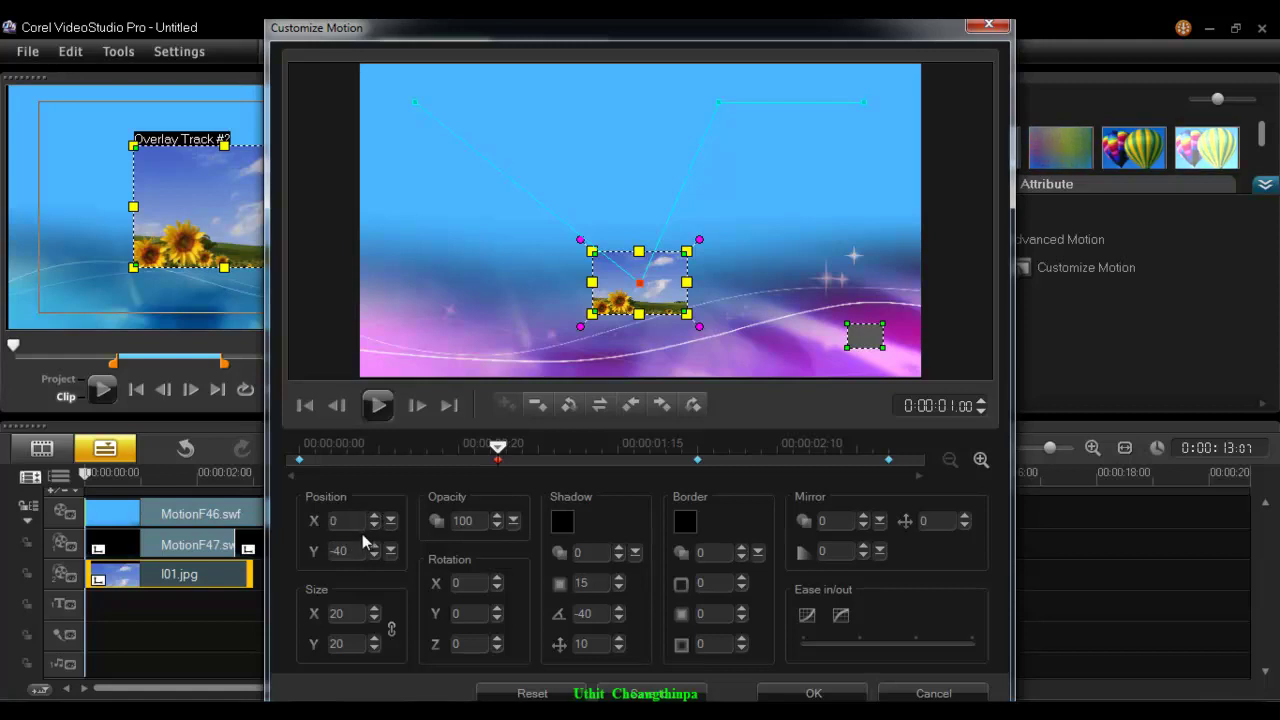
# Set the photo's size at the 1-second keyframe to 50 and raise its Y position to -25.
pyautogui.doubleClick(345, 614)
pyautogui.write('50')
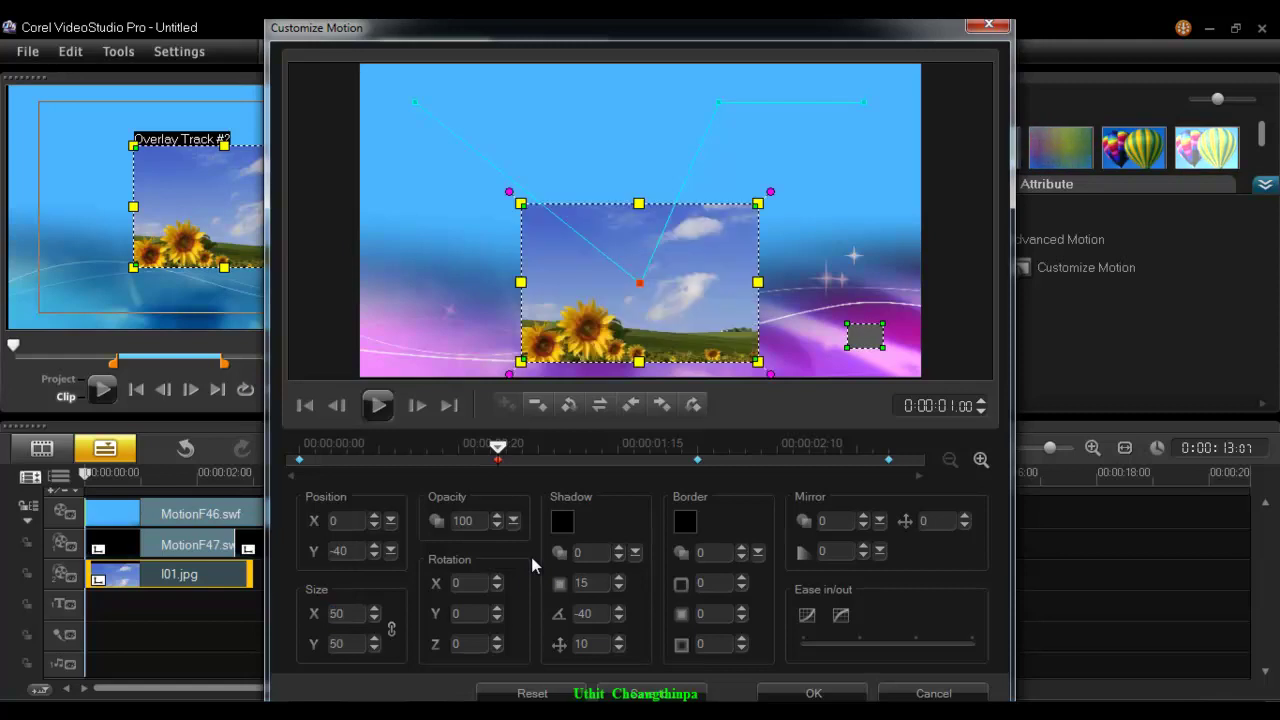
pyautogui.click(375, 548)
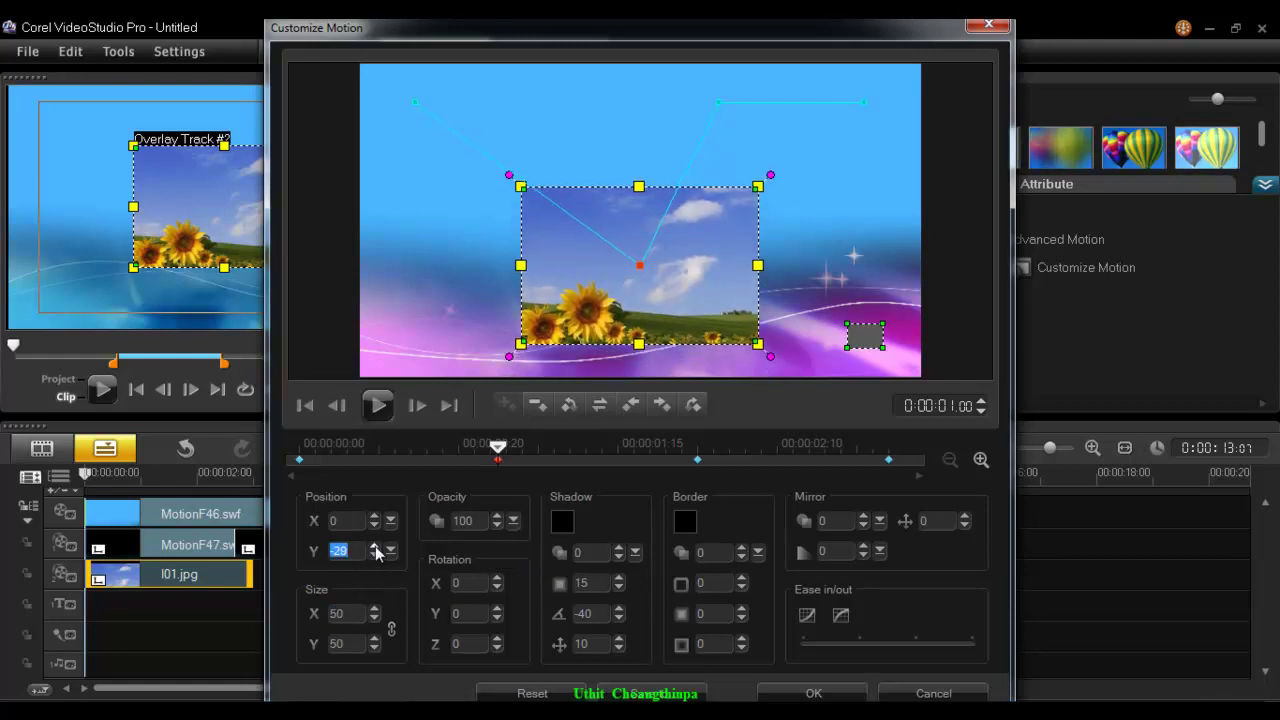
pyautogui.click(375, 557)
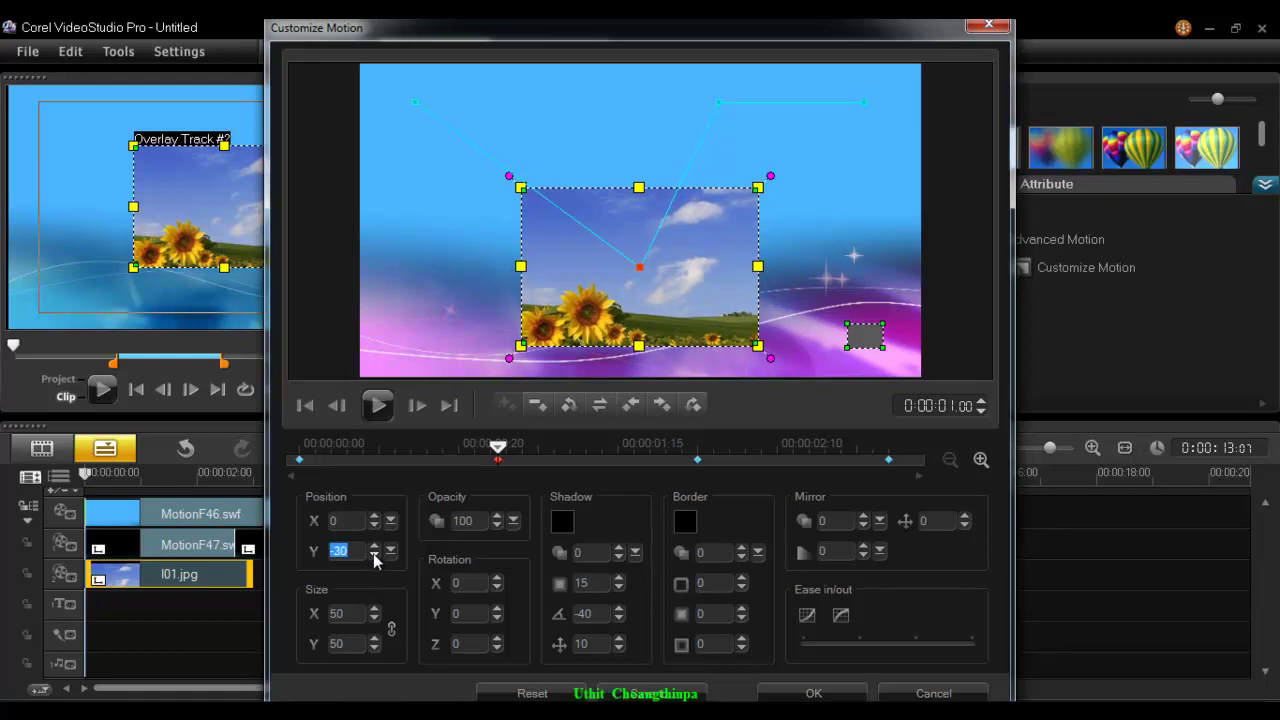
pyautogui.click(376, 547)
pyautogui.click(376, 547)
pyautogui.click(377, 547)
pyautogui.click(377, 548)
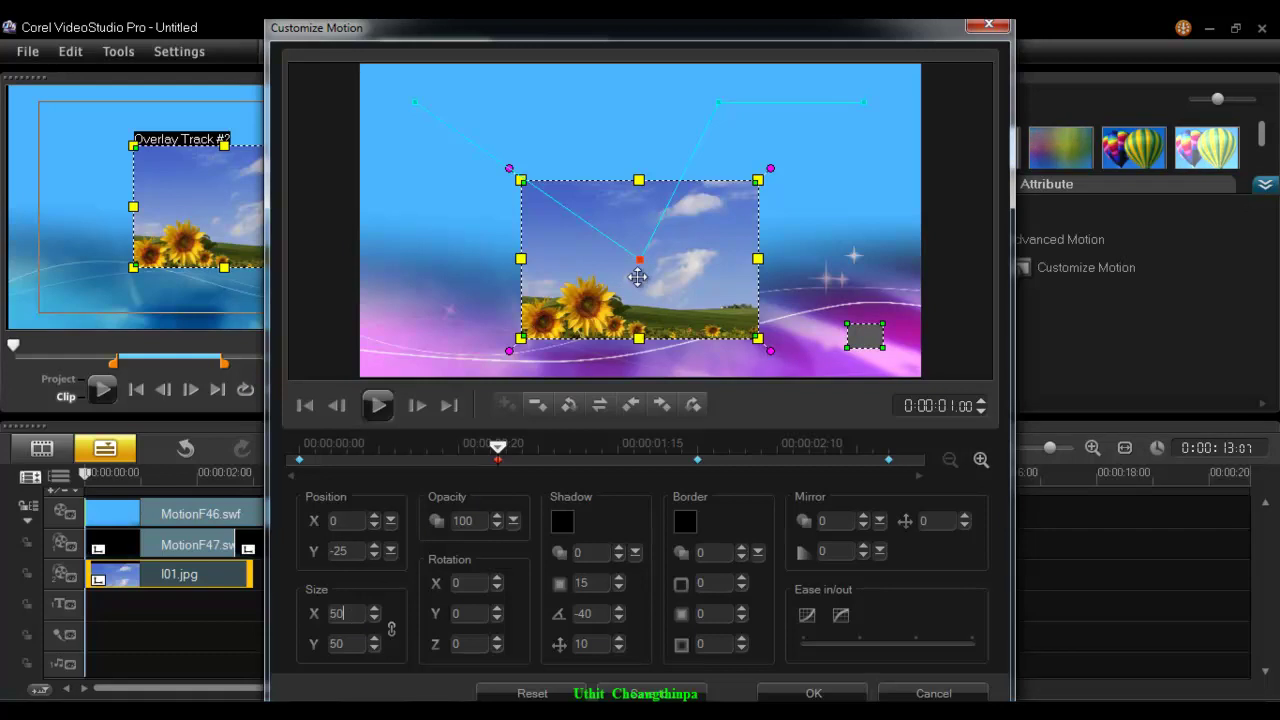
# Check the motion after the 1-second keyframe and set the photo's X position at the 2-second keyframe to 0.
pyautogui.moveTo(498, 447); pyautogui.dragTo(659, 462)
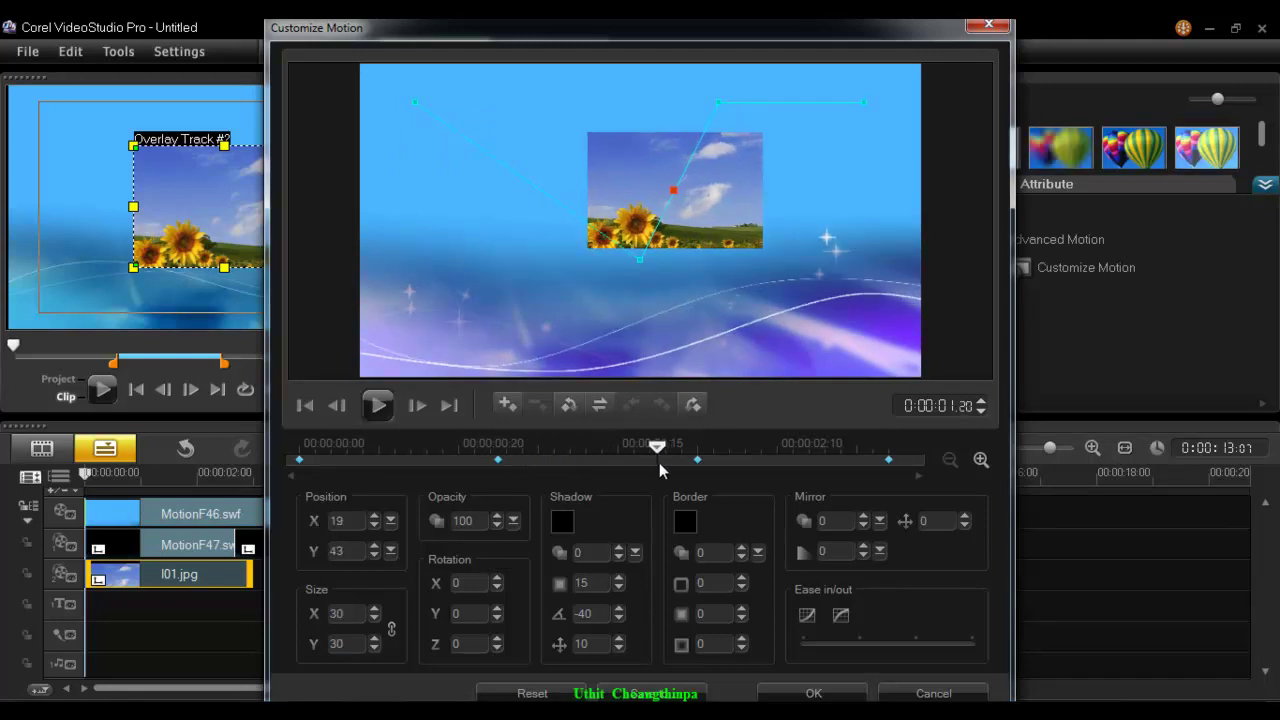
pyautogui.click(499, 462)
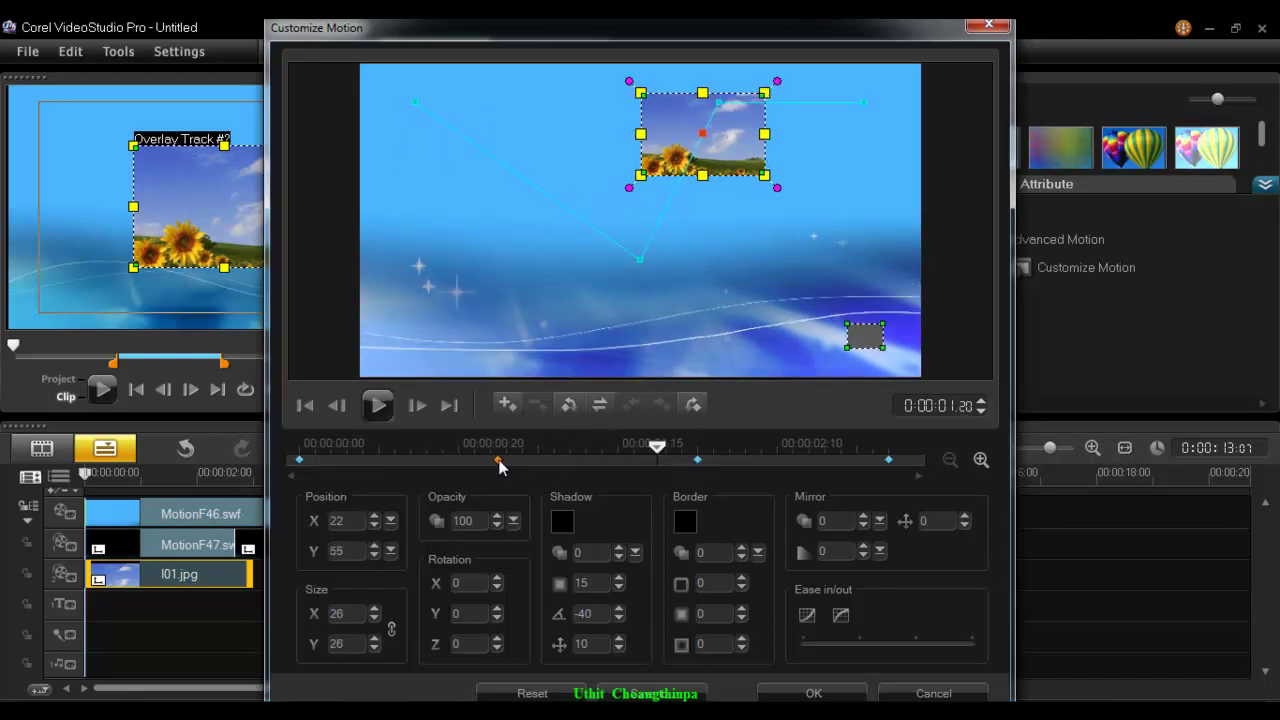
pyautogui.click(499, 462)
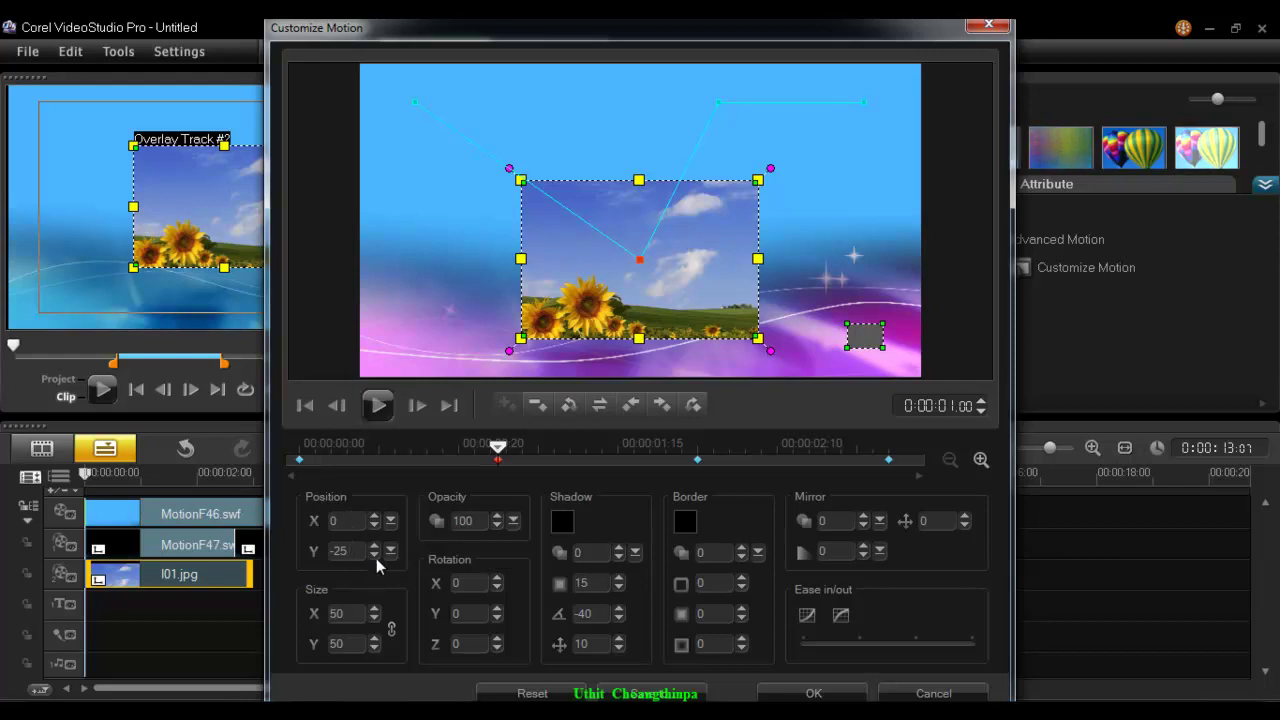
pyautogui.click(498, 460)
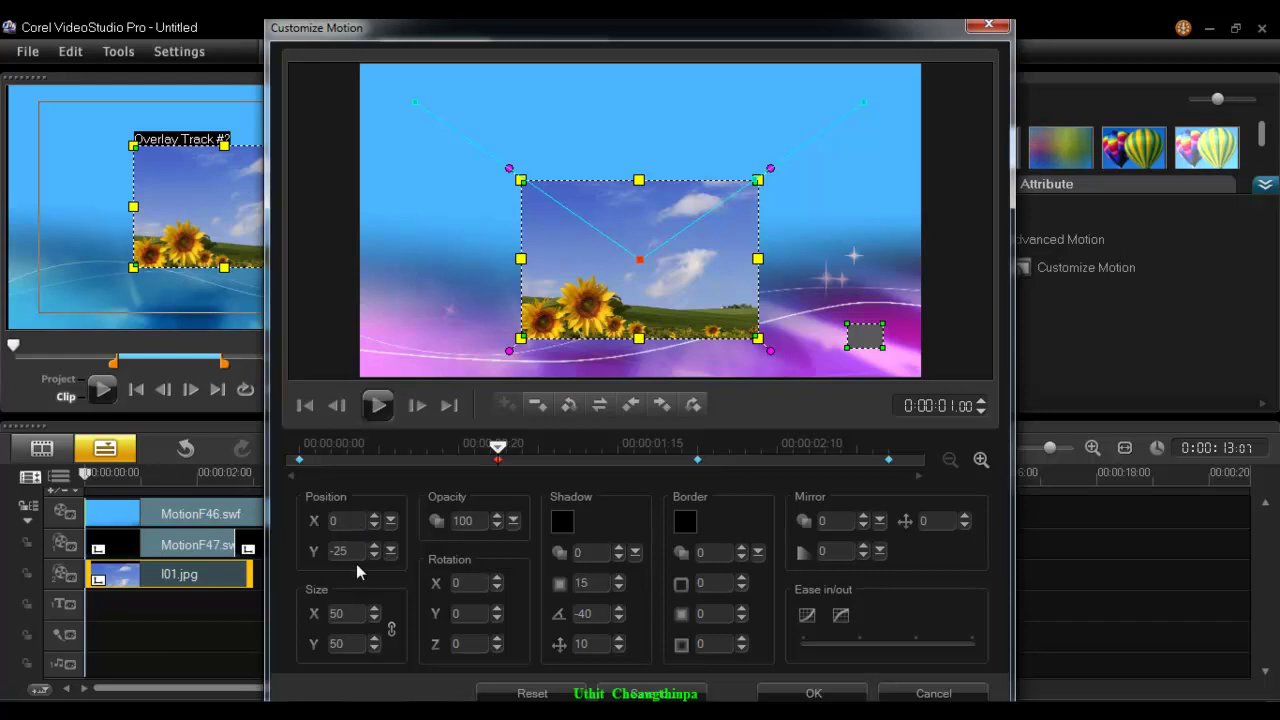
pyautogui.click(697, 459)
pyautogui.moveTo(358, 525); pyautogui.dragTo(284, 522)
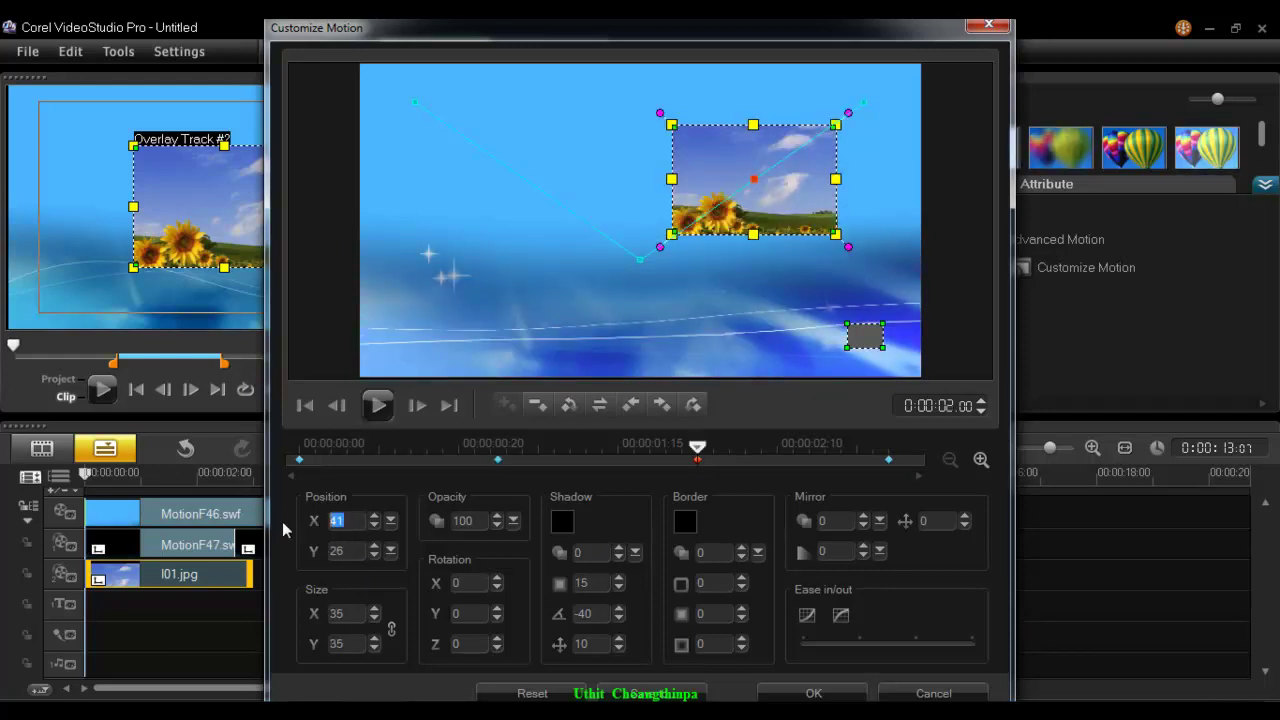
pyautogui.write('0')
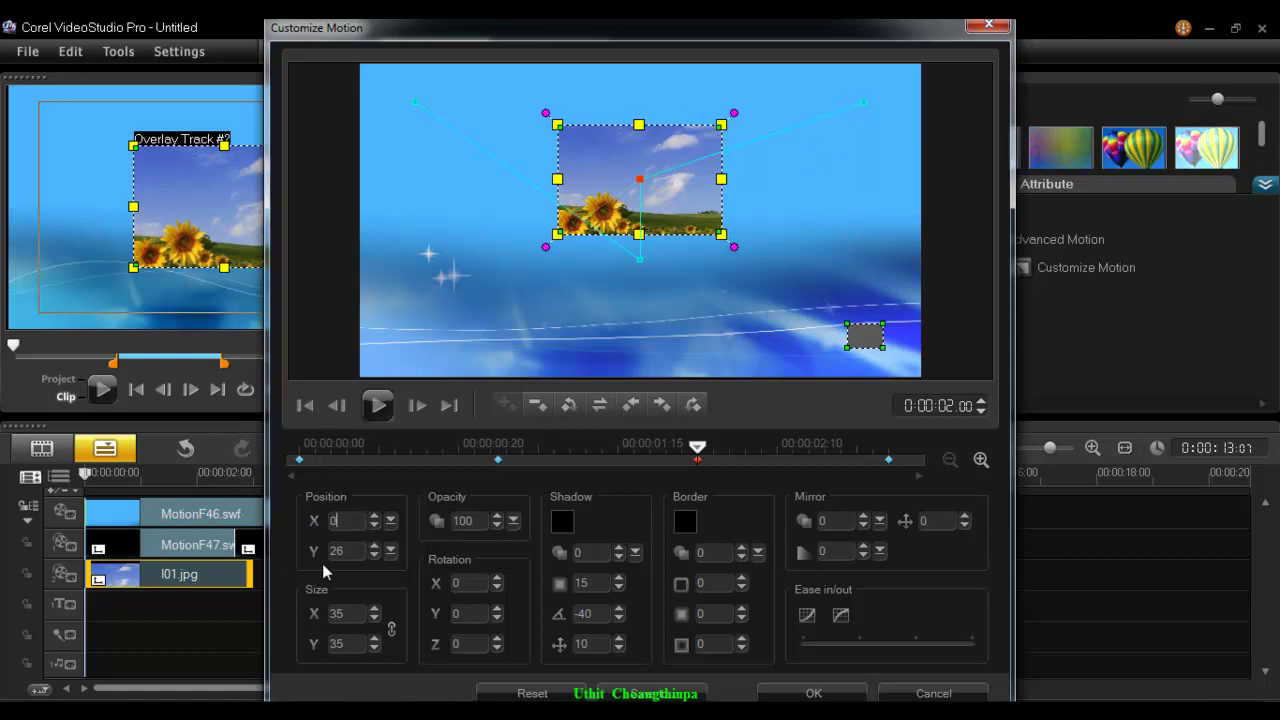
# Match the 2-second keyframe to the 1-second one by setting its Y position to -25 and its size to 50.
pyautogui.moveTo(351, 553); pyautogui.dragTo(318, 555)
pyautogui.click(499, 462)
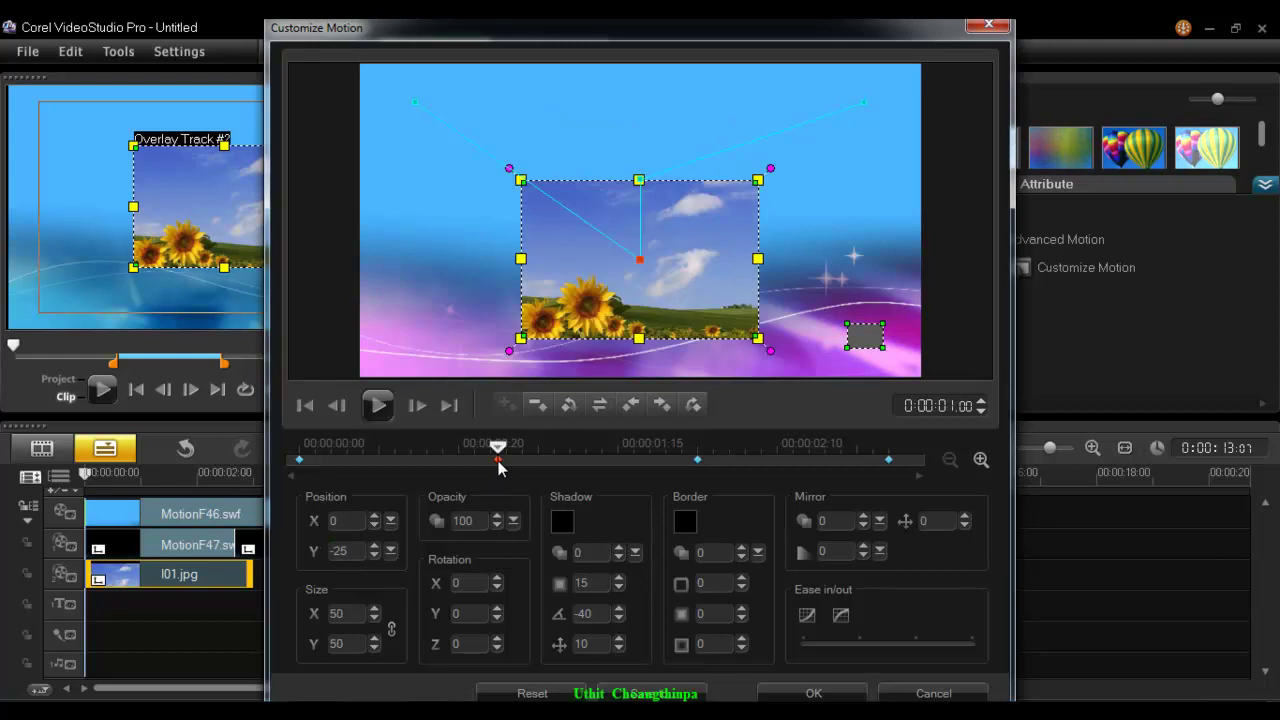
pyautogui.click(698, 461)
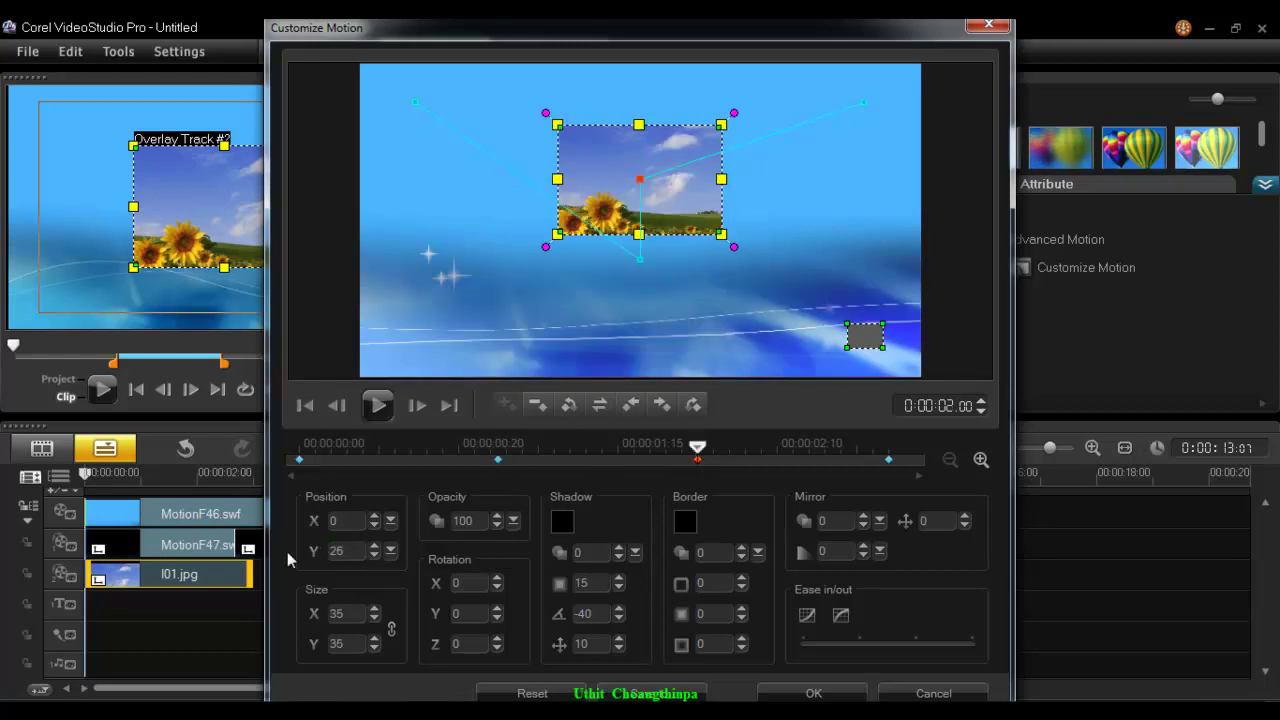
pyautogui.moveTo(347, 550); pyautogui.dragTo(278, 548)
pyautogui.write('-25')
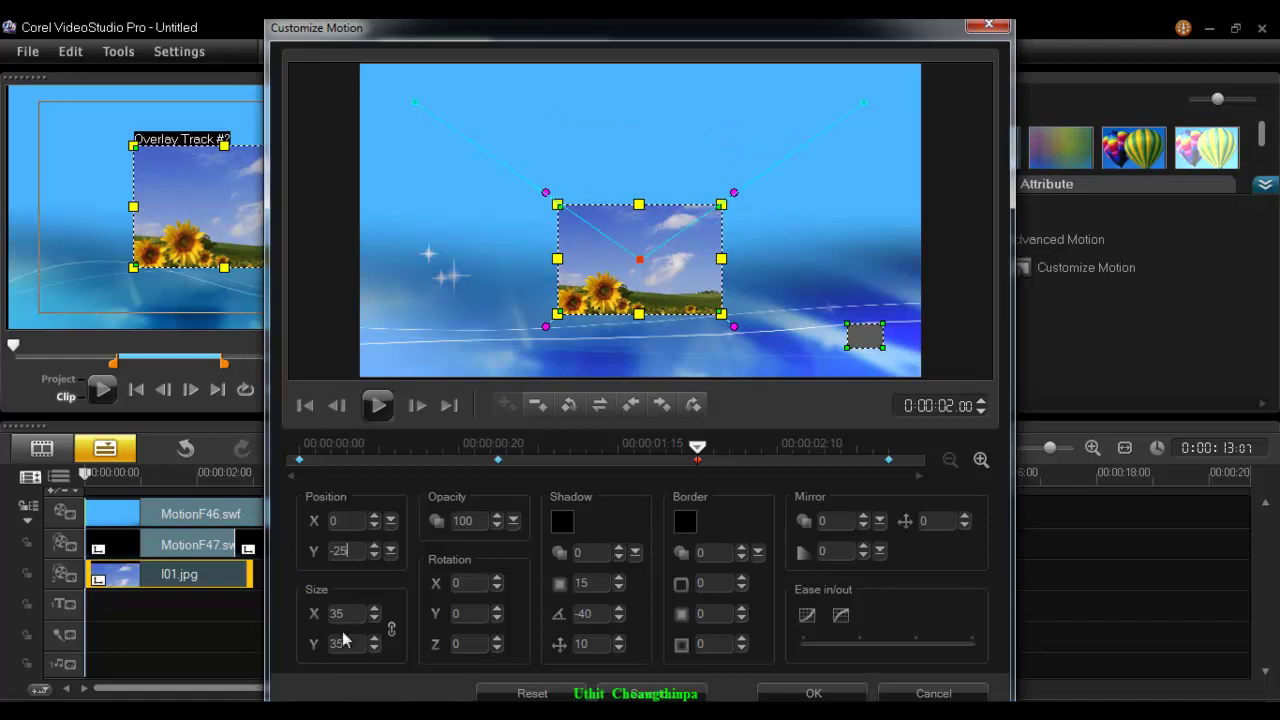
pyautogui.moveTo(348, 613); pyautogui.dragTo(303, 622)
pyautogui.write('50')
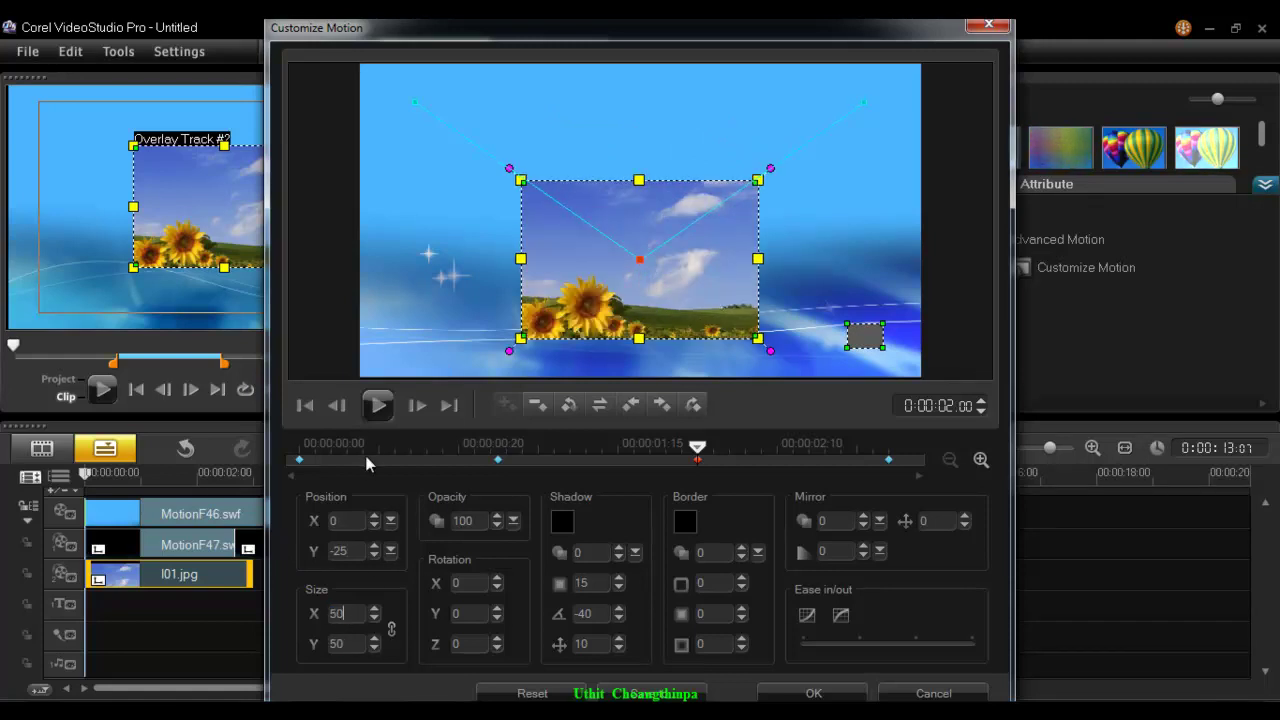
# Scrub through the motion to the last keyframe and bend both straight segments of the path into a smooth U-shaped curve.
pyautogui.moveTo(697, 449); pyautogui.dragTo(426, 464)
pyautogui.moveTo(490, 470); pyautogui.dragTo(891, 481)
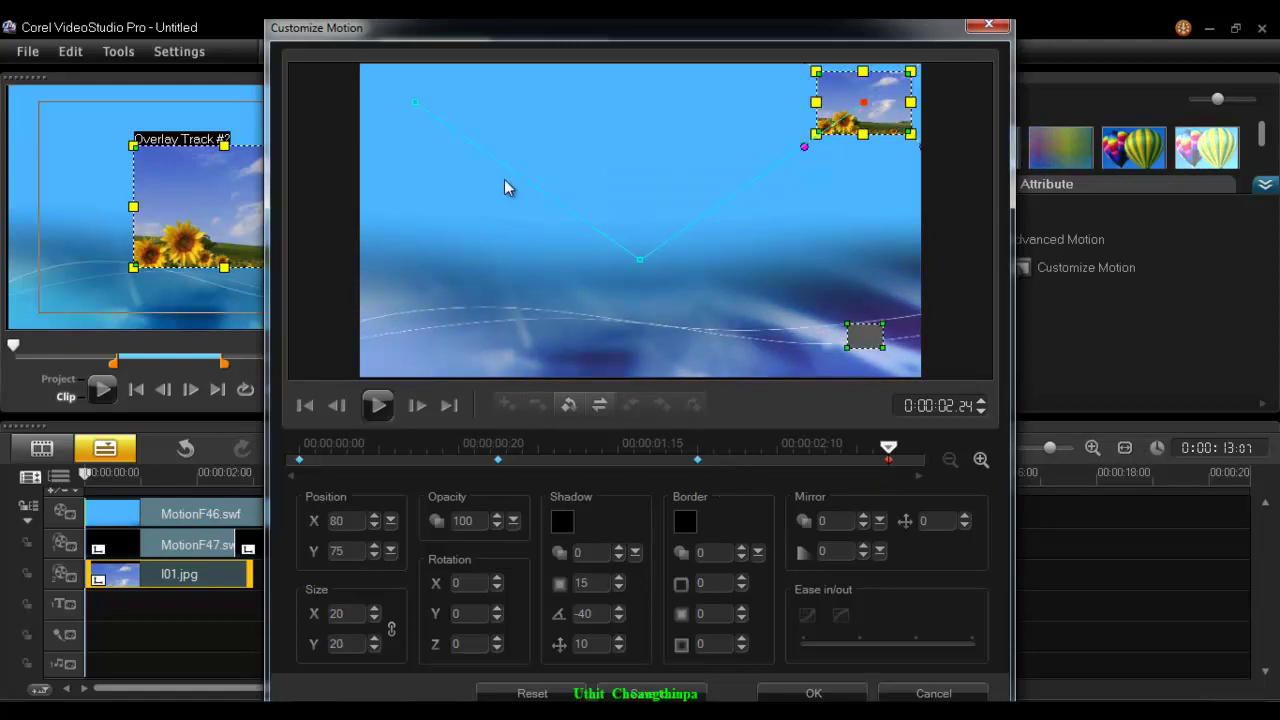
pyautogui.moveTo(516, 186); pyautogui.dragTo(481, 252)
pyautogui.moveTo(790, 172); pyautogui.dragTo(802, 228)
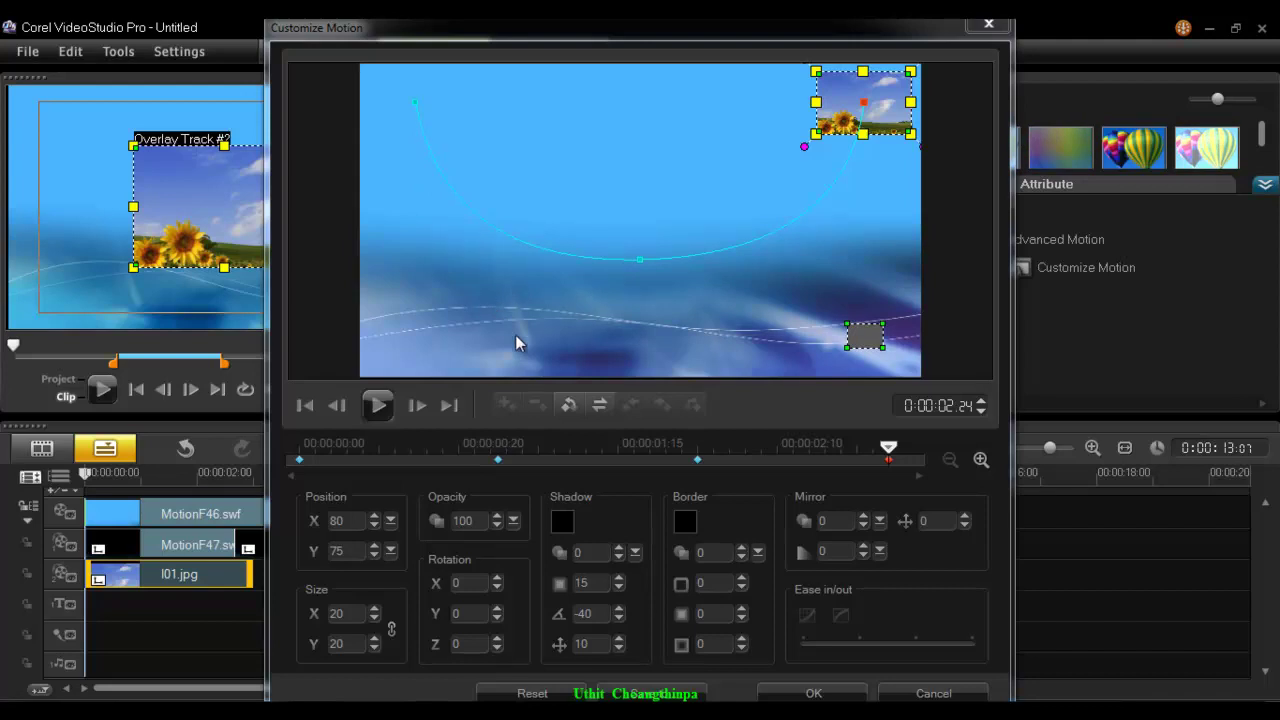
# Play back the curved motion and lower the photo at the first keyframe to X -75, Y 25.
pyautogui.click(378, 404)
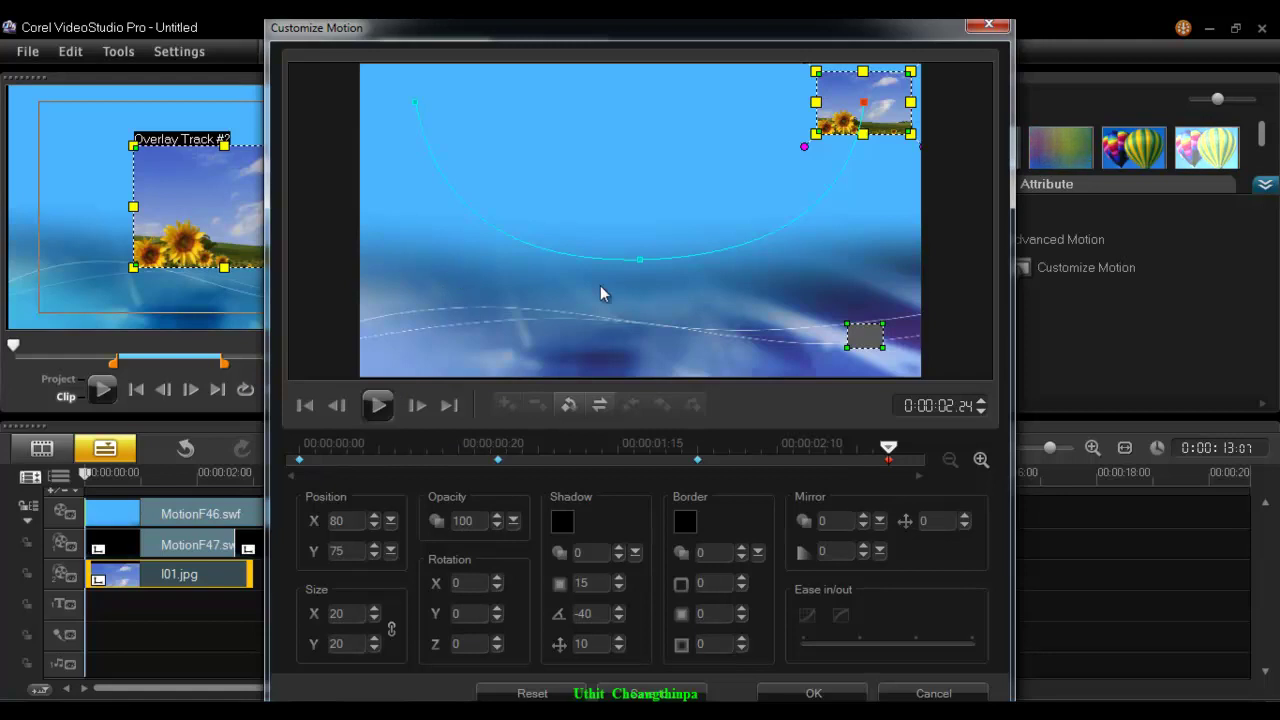
pyautogui.click(298, 461)
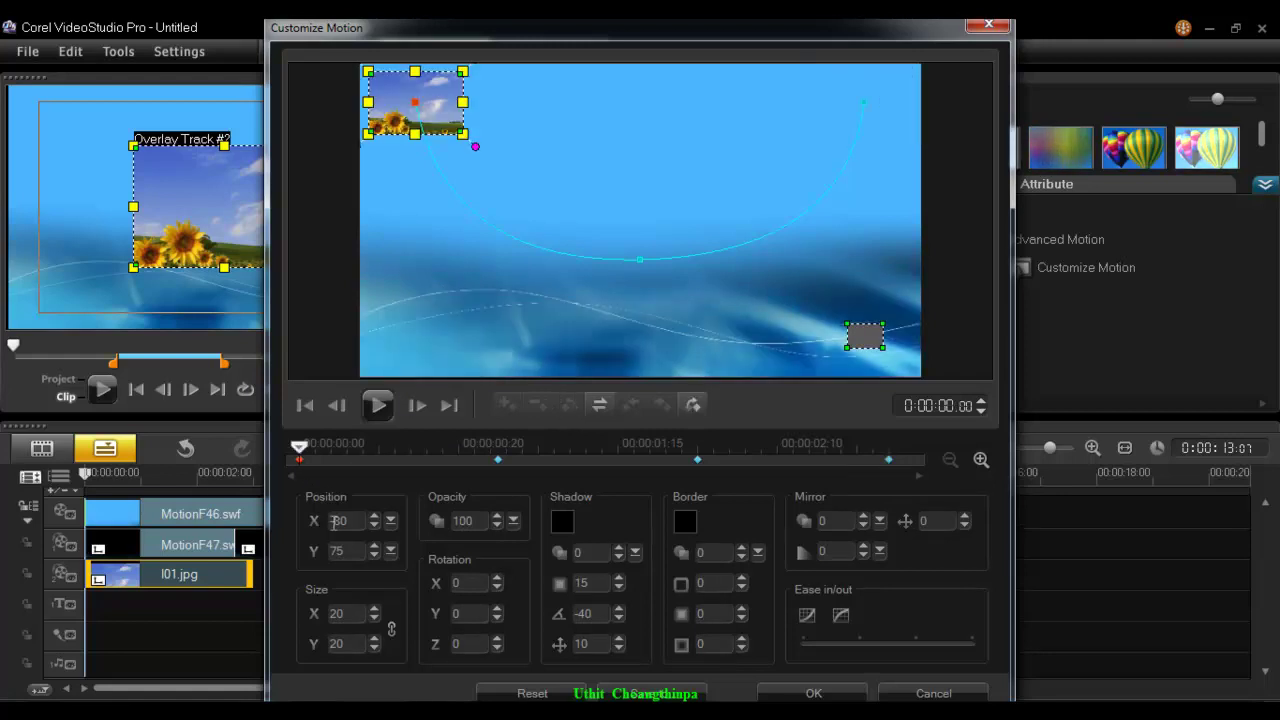
pyautogui.moveTo(414, 102); pyautogui.dragTo(428, 174)
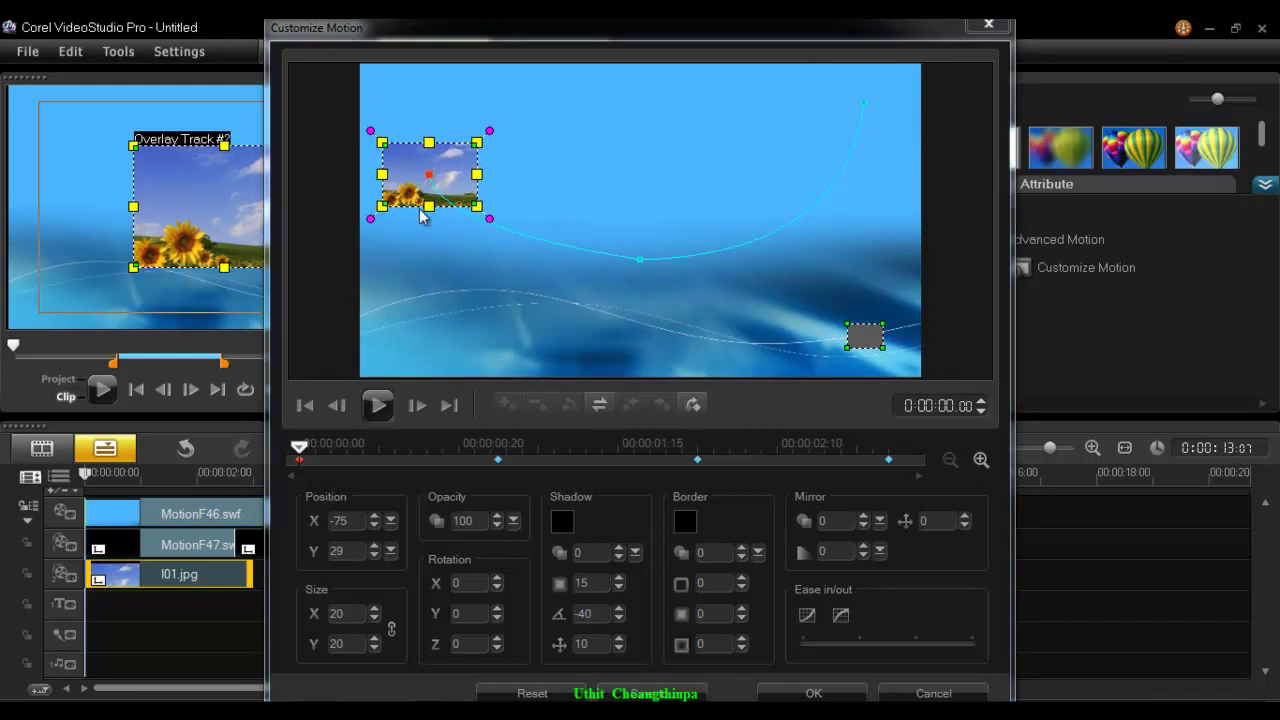
pyautogui.moveTo(427, 175); pyautogui.dragTo(428, 180)
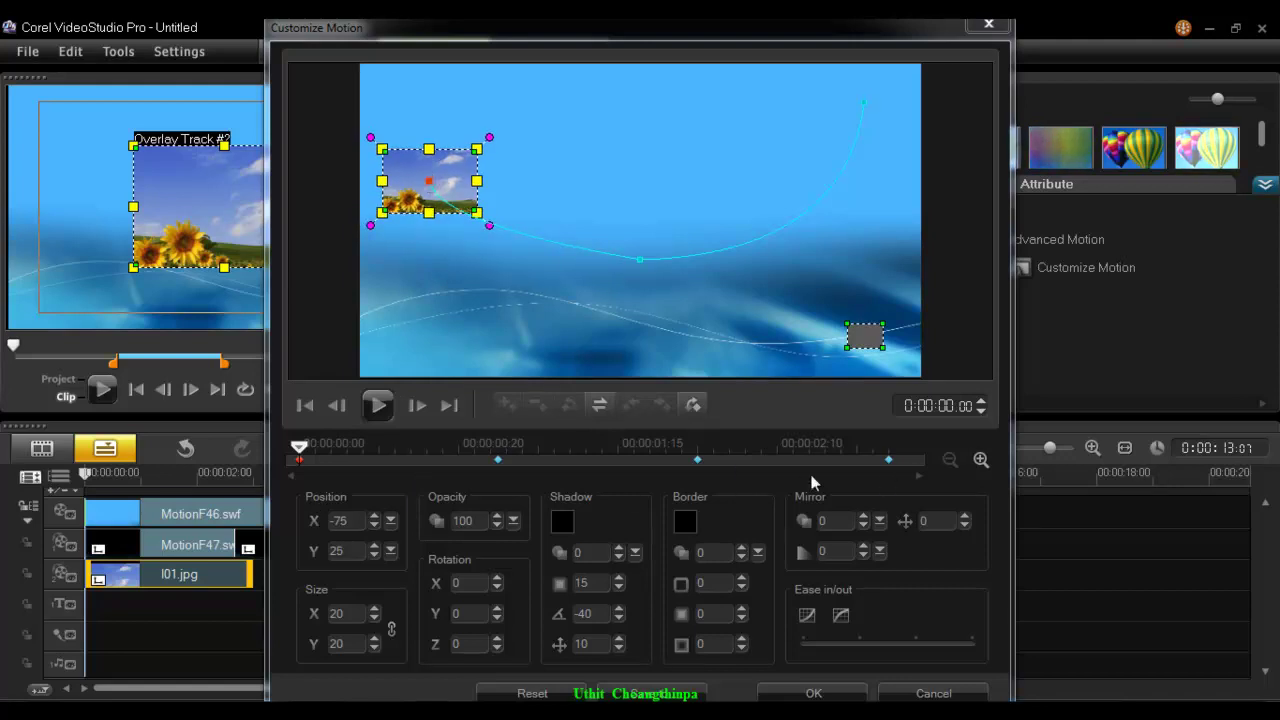
# Set the photo's Y position at the last keyframe to 25 and reshape the motion path into a shallow, smooth U-curve.
pyautogui.click(888, 460)
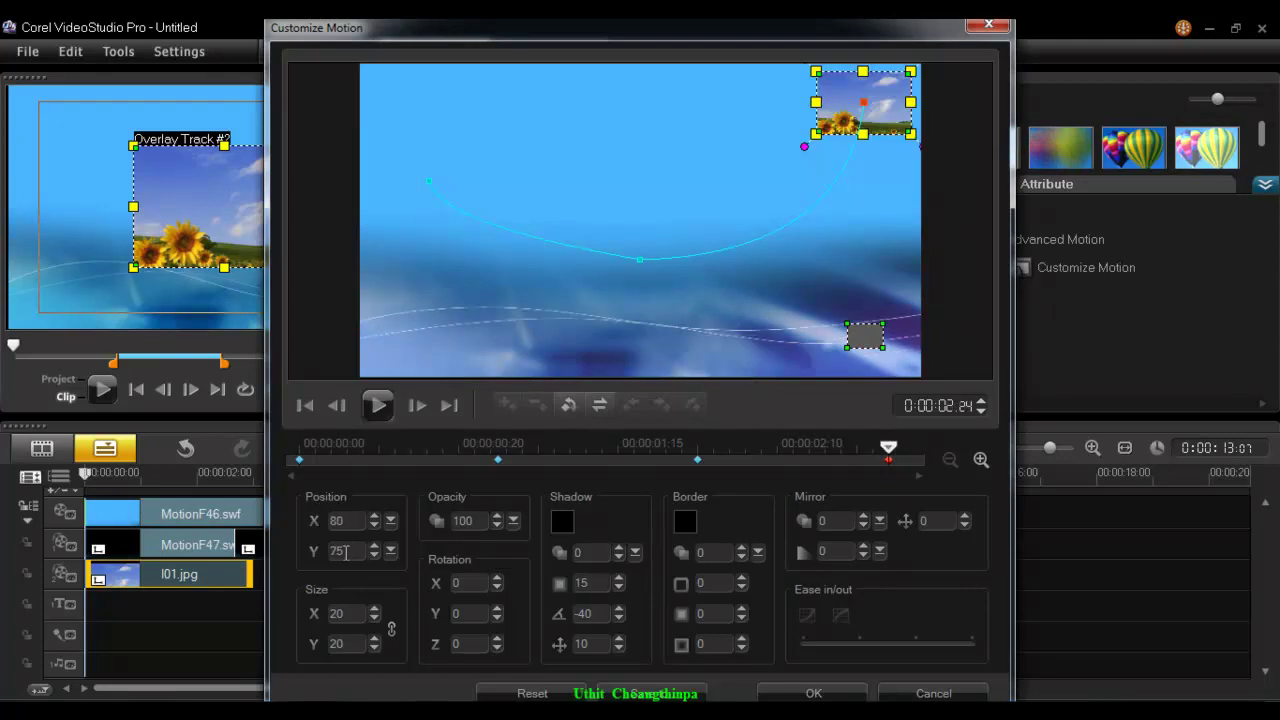
pyautogui.write('25')
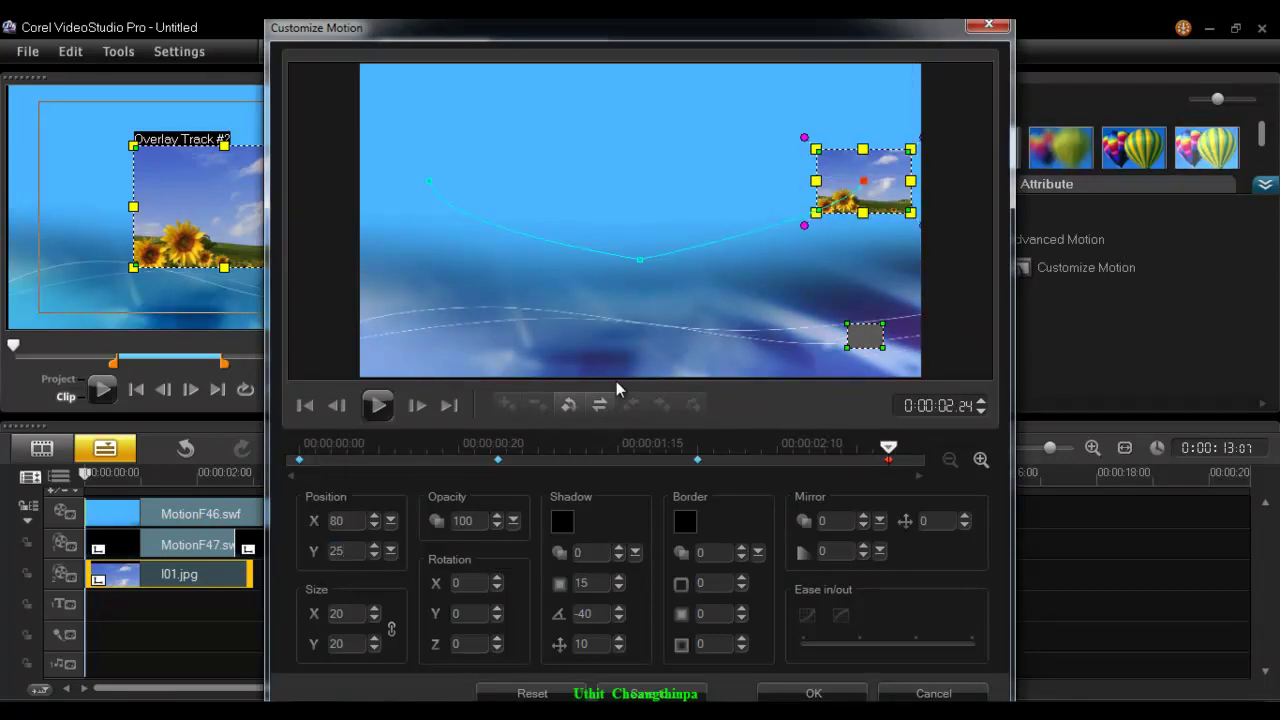
pyautogui.moveTo(783, 240); pyautogui.dragTo(792, 252)
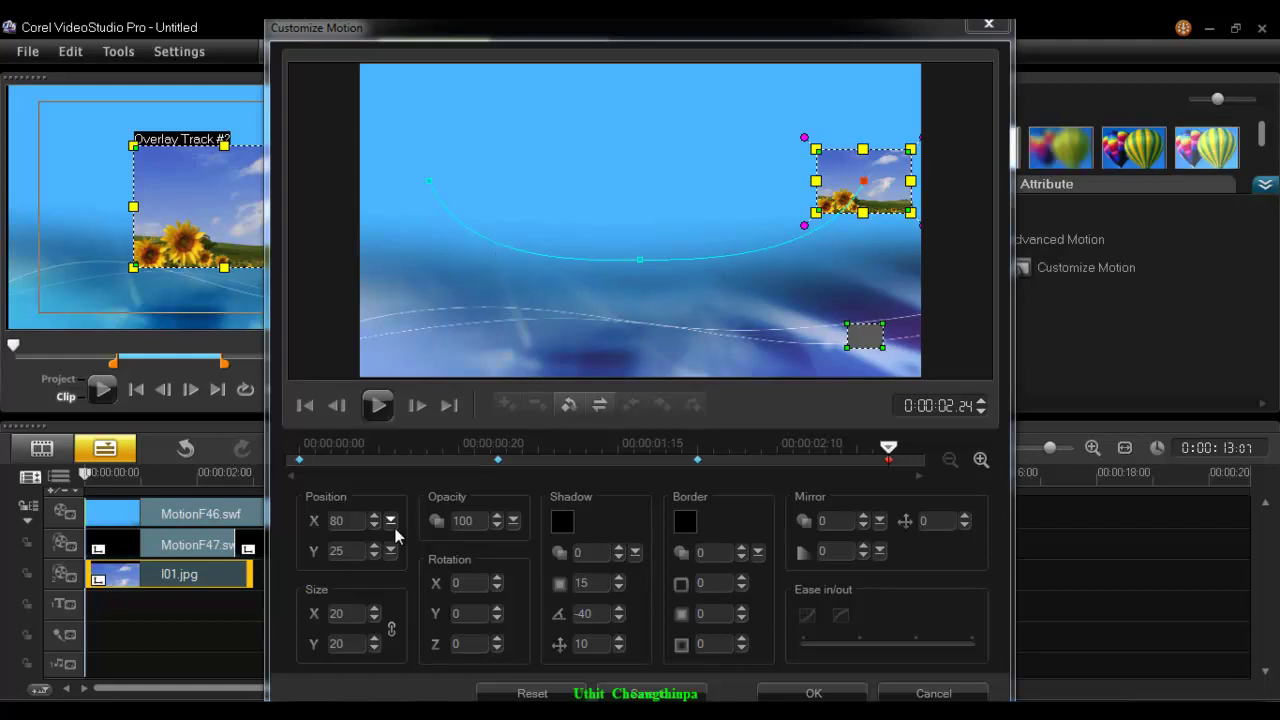
# Preview the reshaped motion, return to the first keyframe and set the photo's opacity there to 0.
pyautogui.click(377, 404)
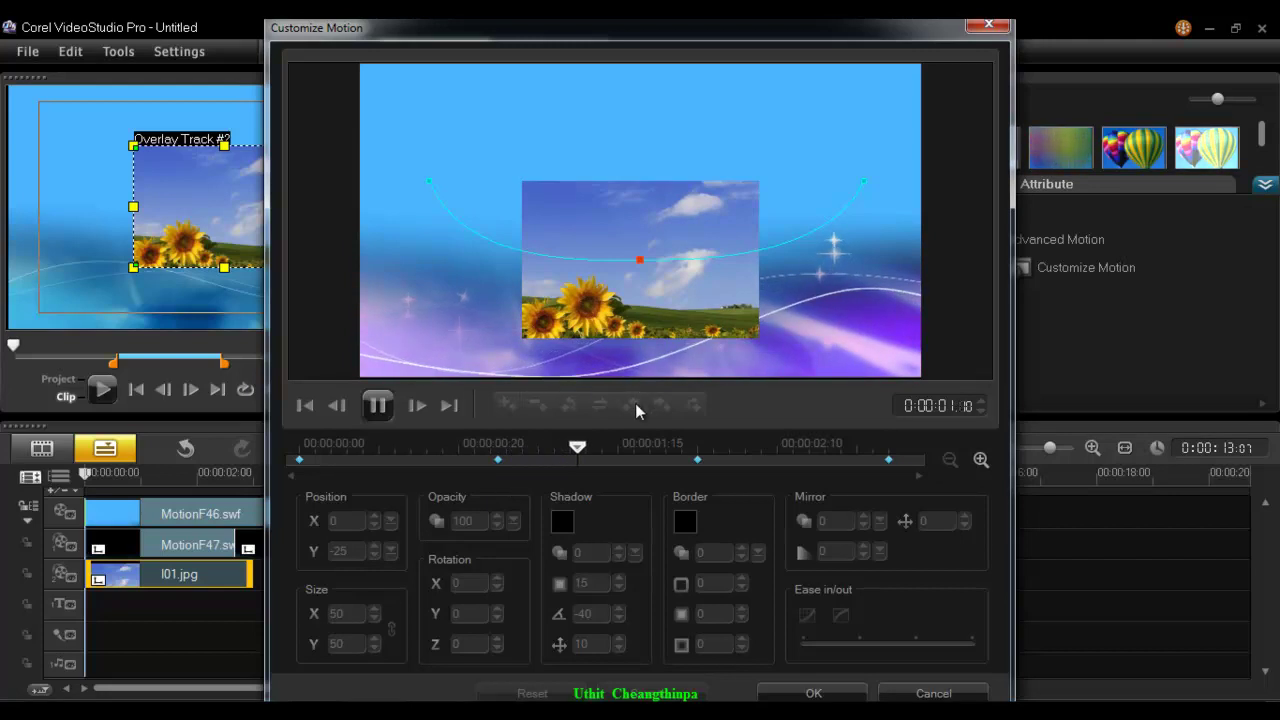
pyautogui.click(377, 405)
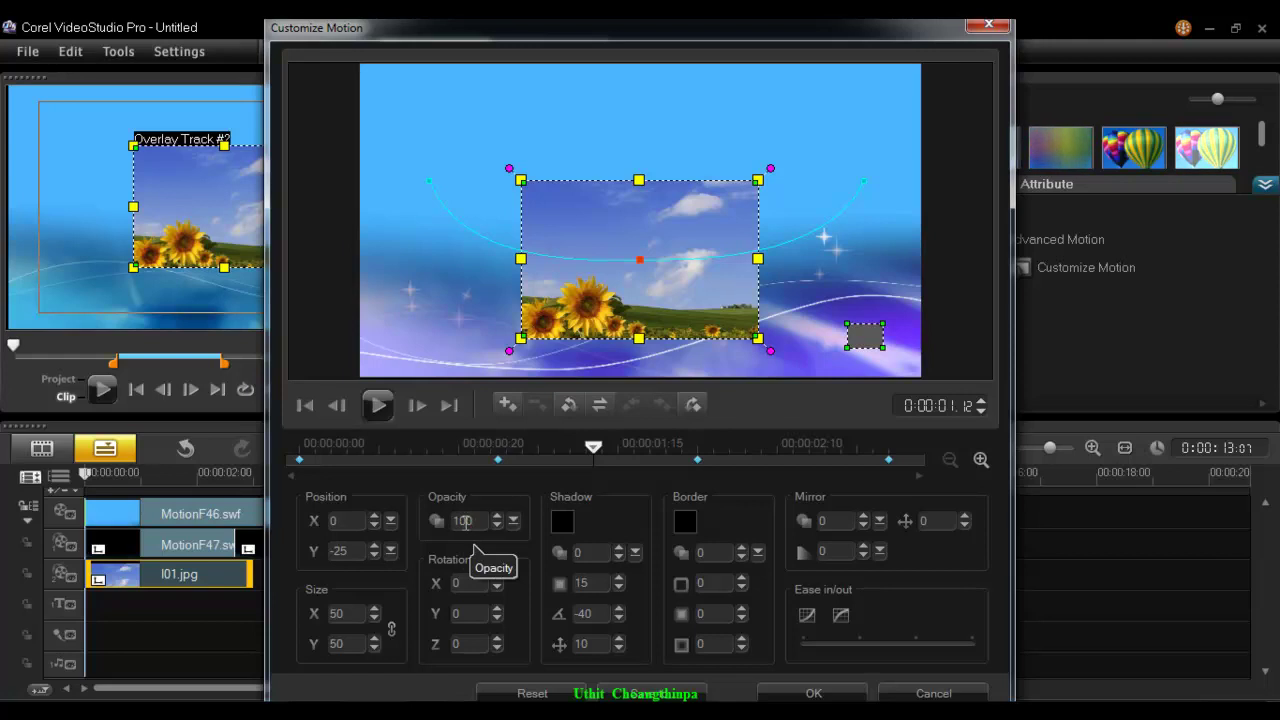
pyautogui.moveTo(412, 455); pyautogui.dragTo(299, 455)
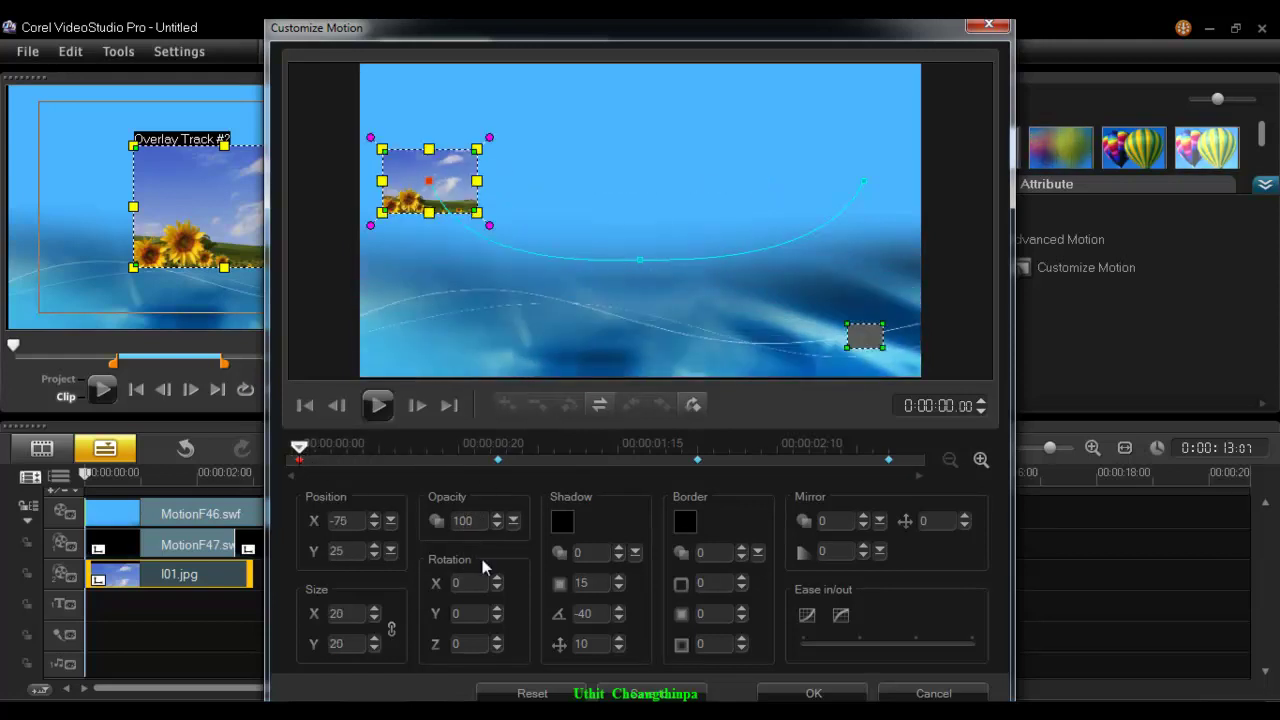
pyautogui.doubleClick(483, 521)
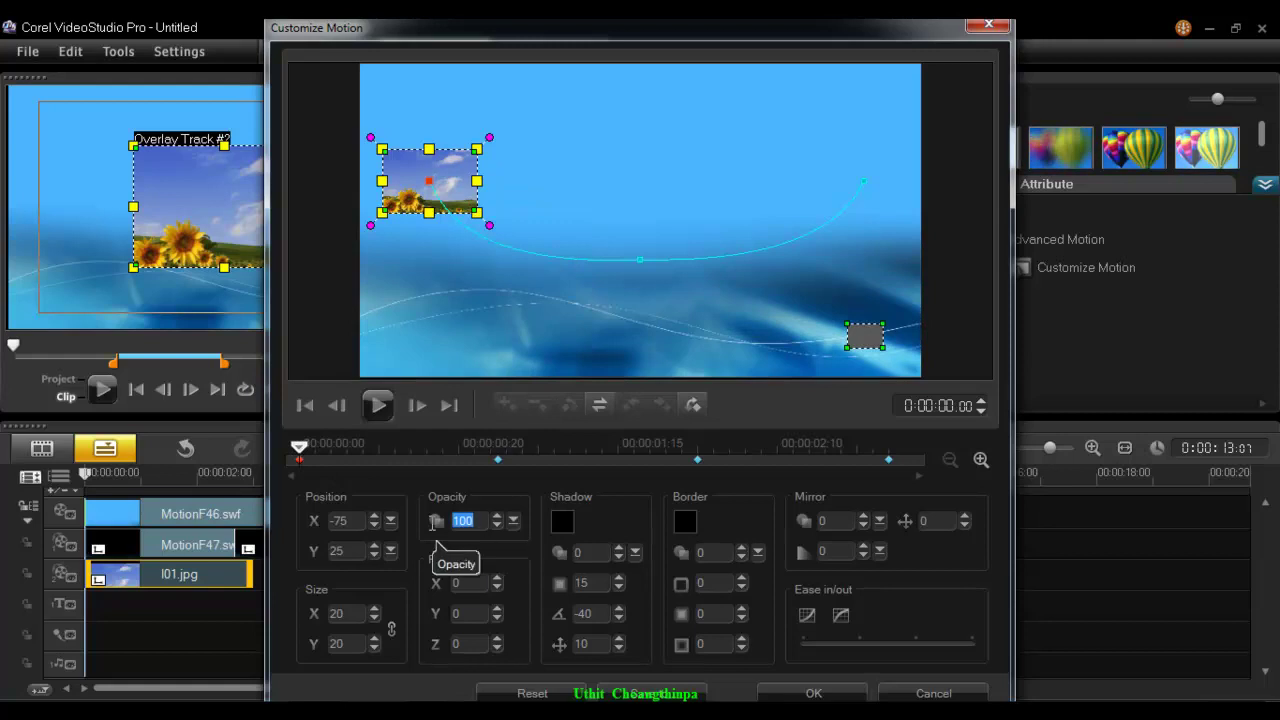
pyautogui.write('0')
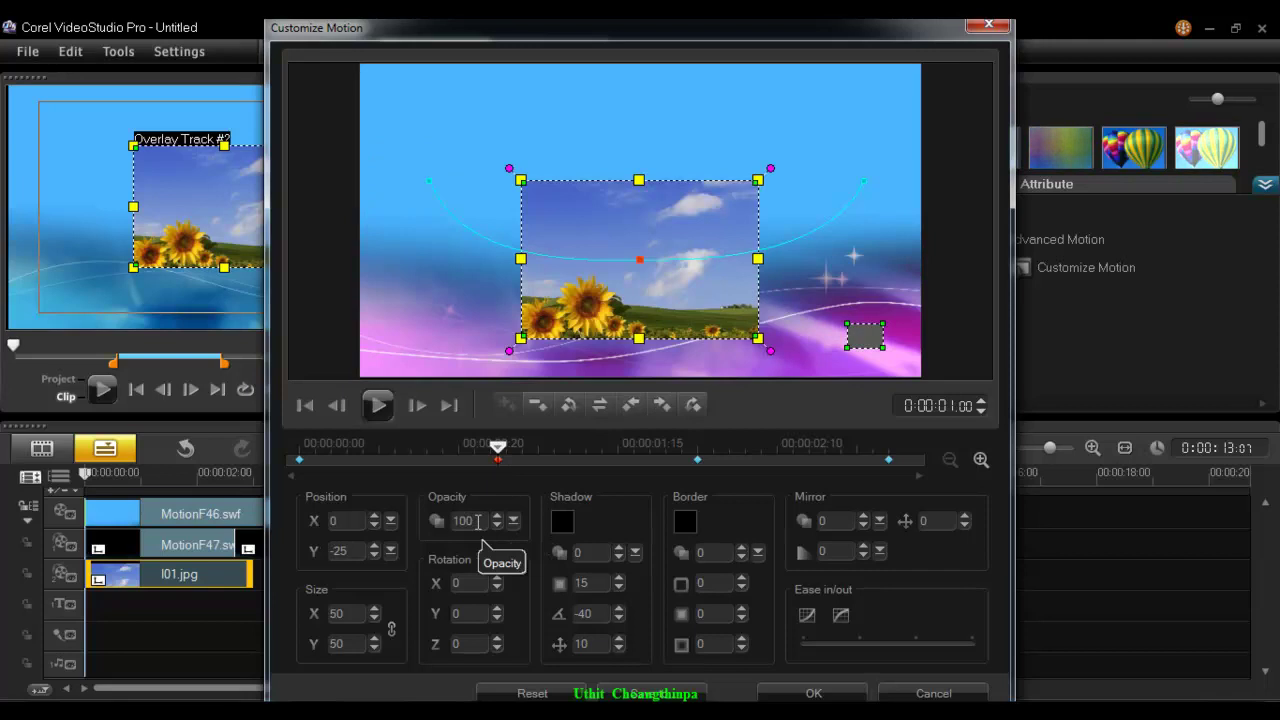
# Play the motion from the start to check the photo's fade-in up to the 1-second keyframe.
pyautogui.click(300, 448)
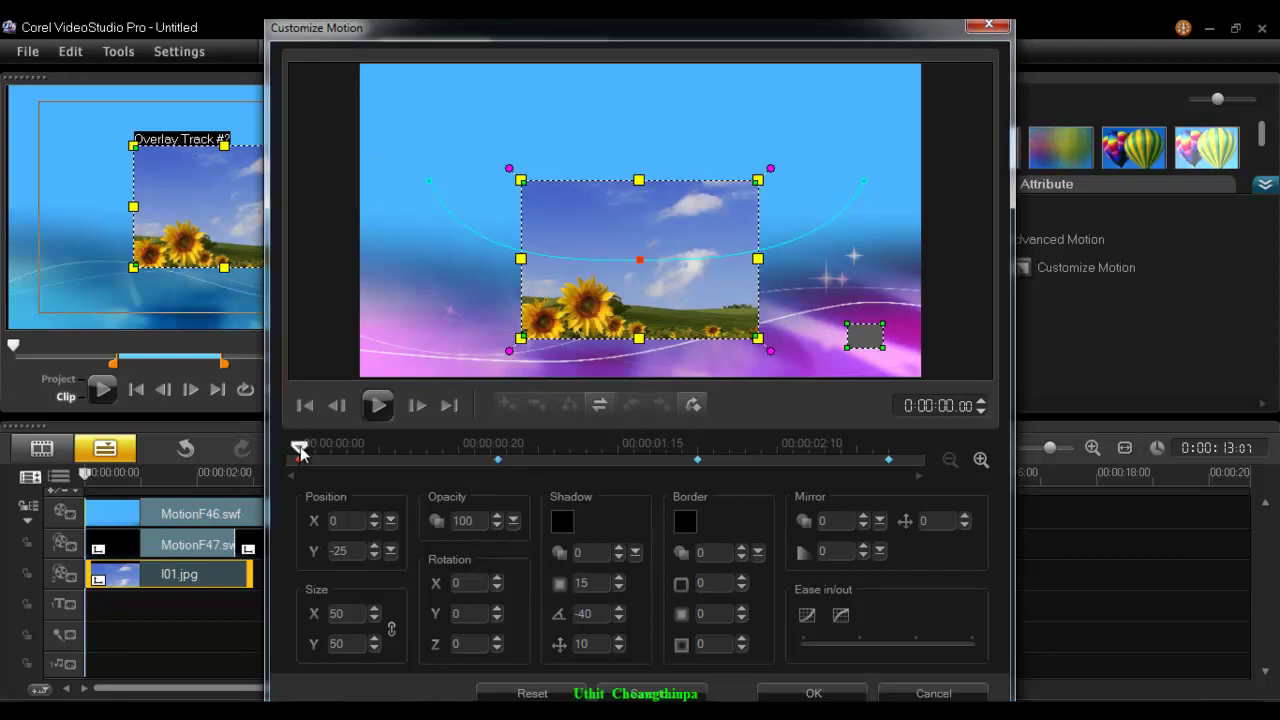
pyautogui.click(378, 404)
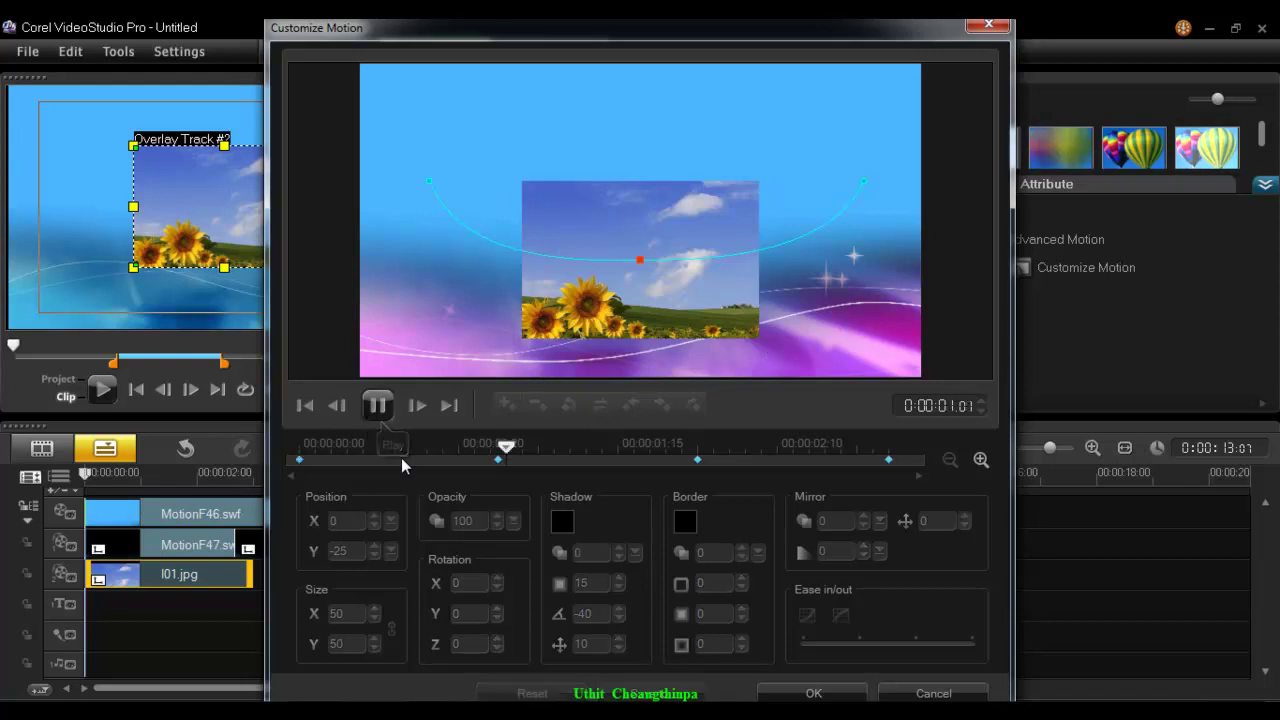
pyautogui.click(377, 404)
pyautogui.click(322, 449)
pyautogui.moveTo(322, 449); pyautogui.dragTo(300, 449)
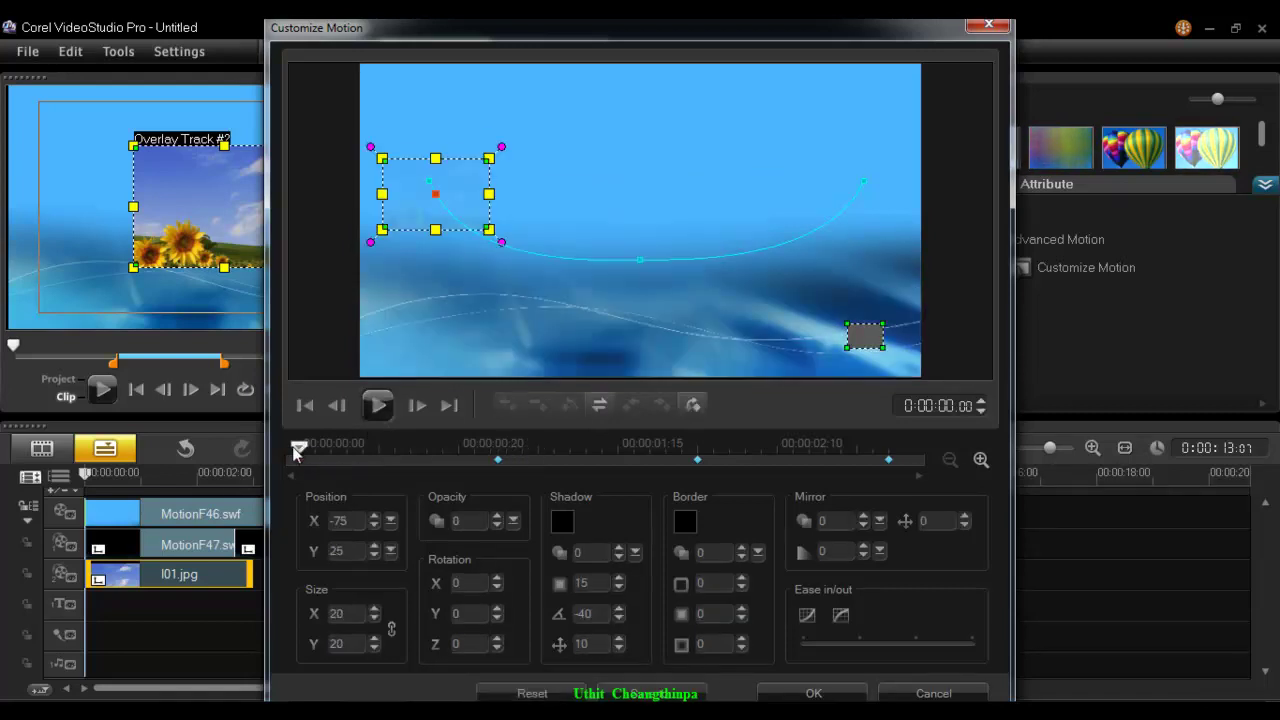
pyautogui.click(379, 405)
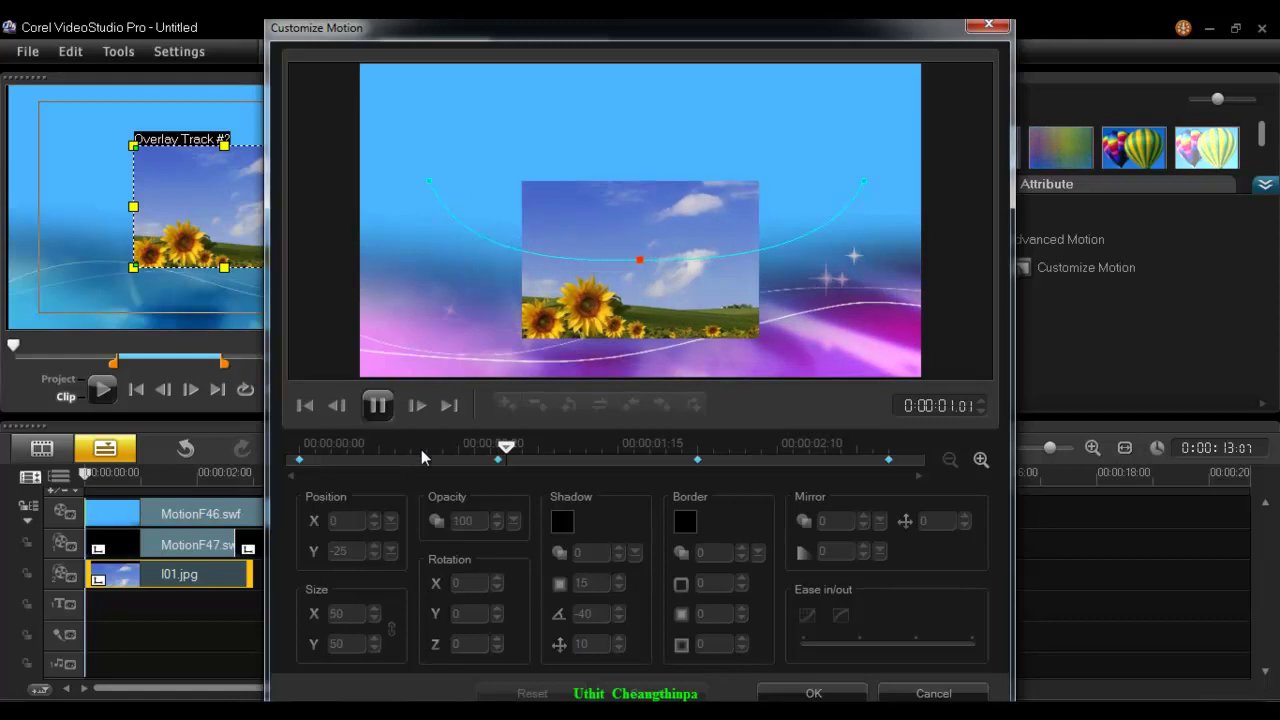
pyautogui.click(374, 405)
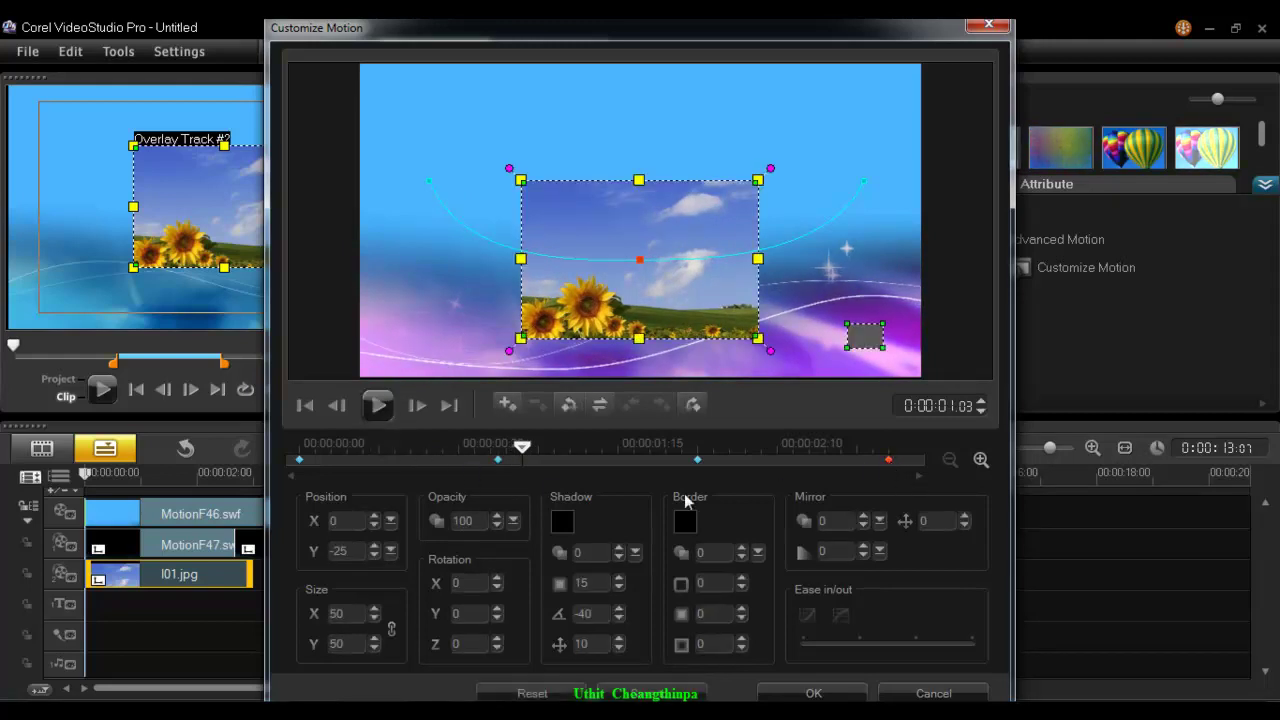
# Set the photo's opacity at the last keyframe to 0, scrub through the fade-out and apply the customized motion.
pyautogui.click(888, 459)
pyautogui.doubleClick(462, 520)
pyautogui.write('0')
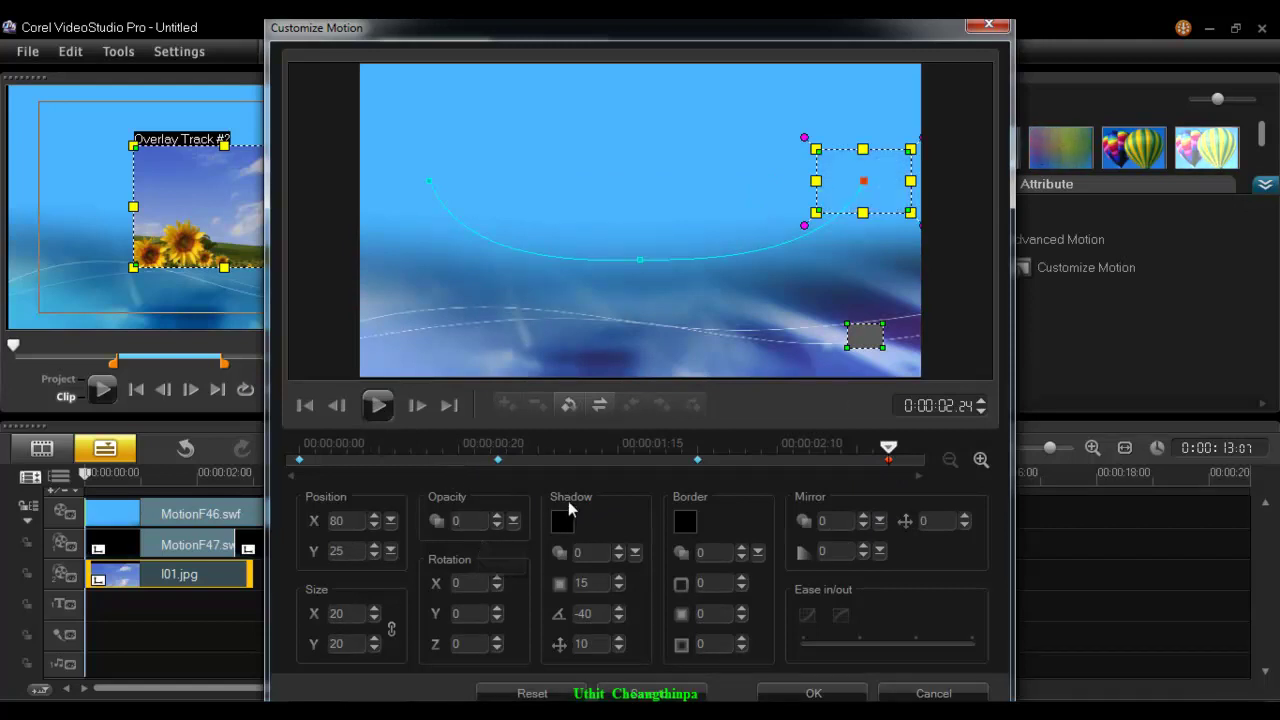
pyautogui.moveTo(665, 453); pyautogui.dragTo(783, 455)
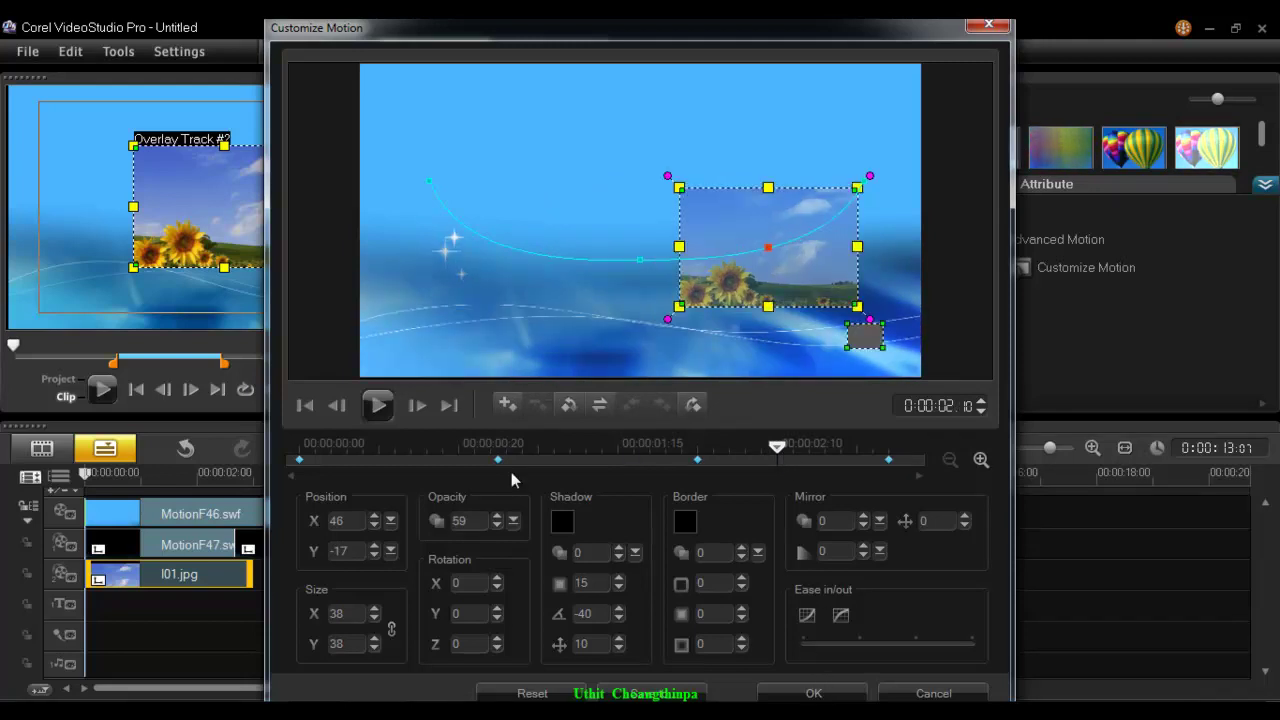
pyautogui.click(811, 692)
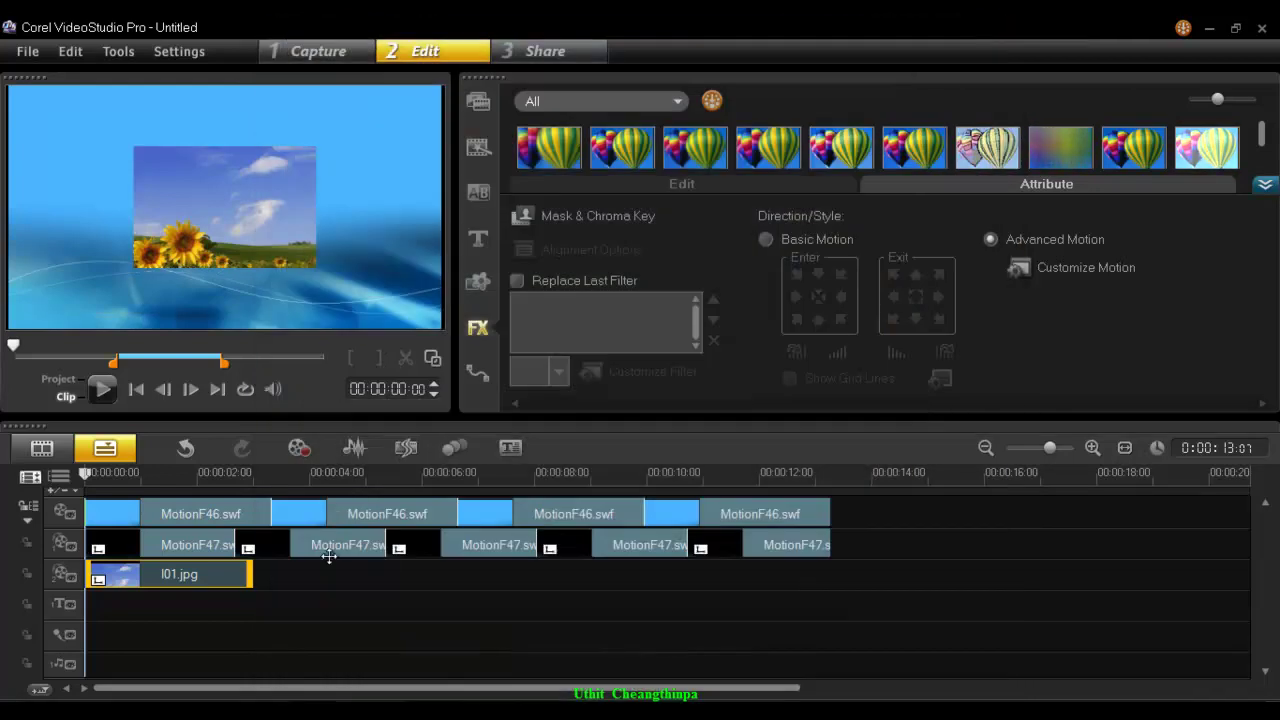
# Play the whole project from the beginning to check the photo's motion over the animated background.
pyautogui.click(174, 476)
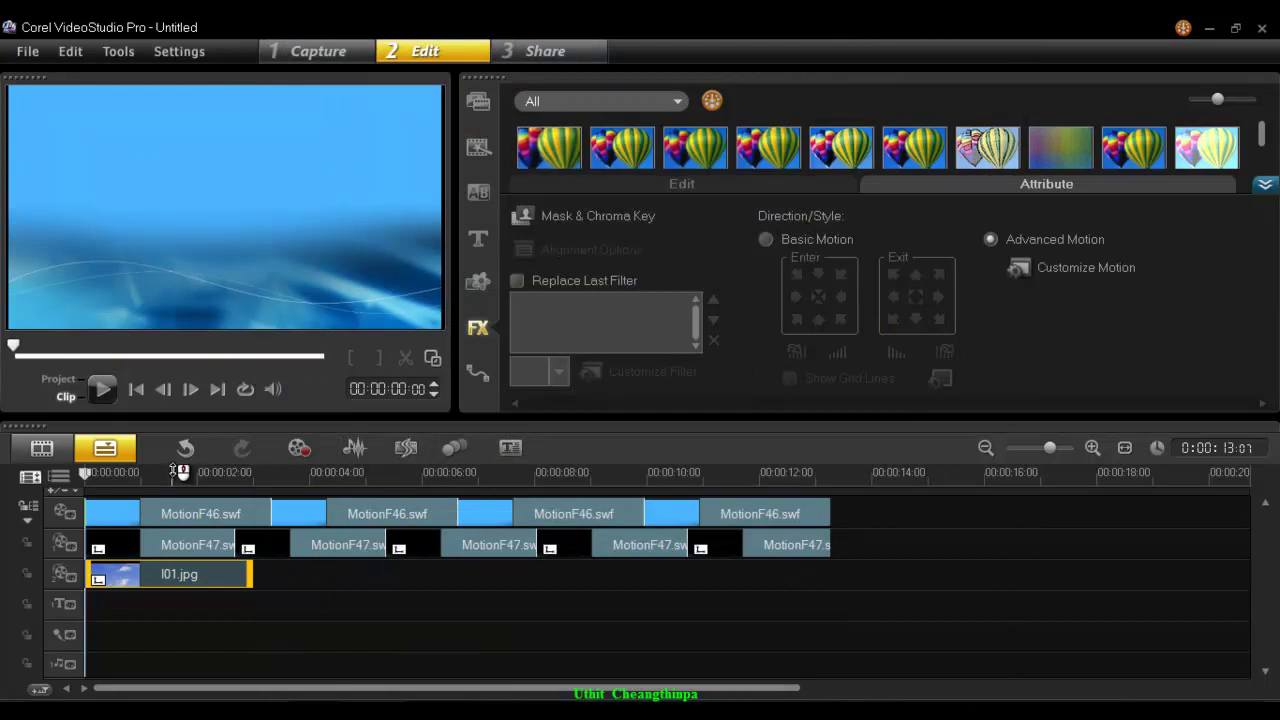
pyautogui.click(98, 476)
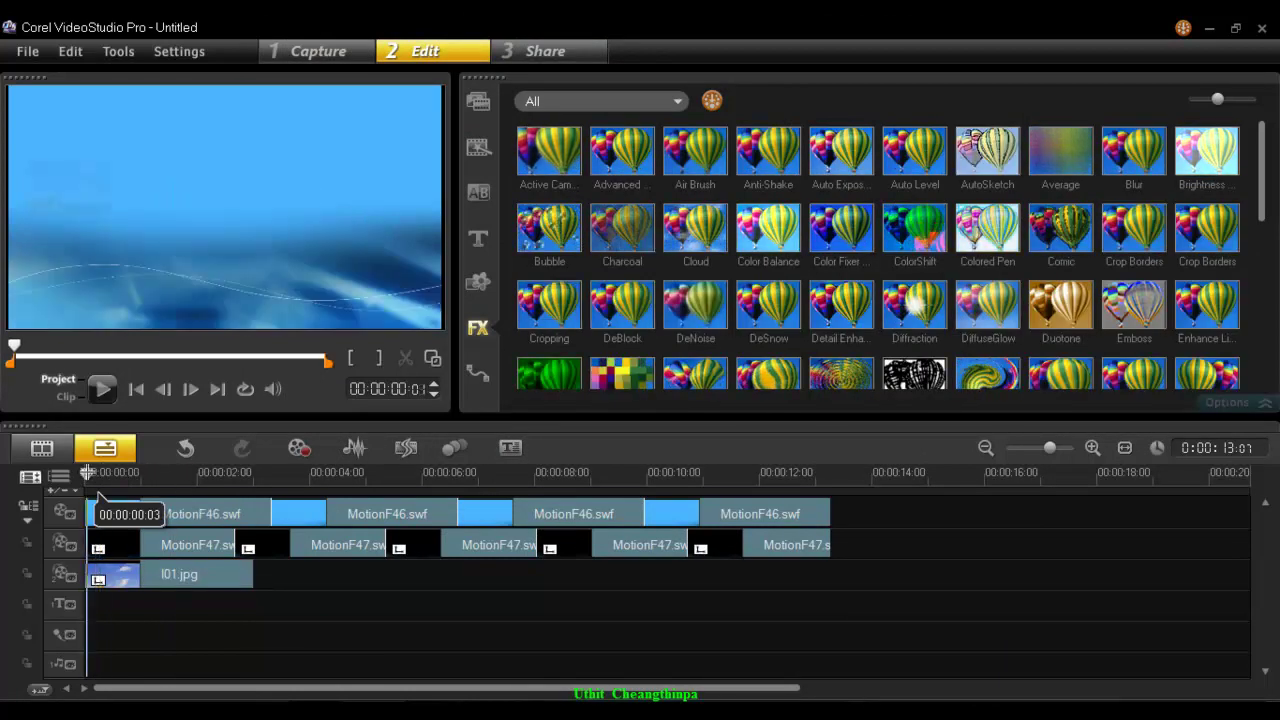
pyautogui.moveTo(98, 493); pyautogui.dragTo(85, 493)
pyautogui.click(101, 390)
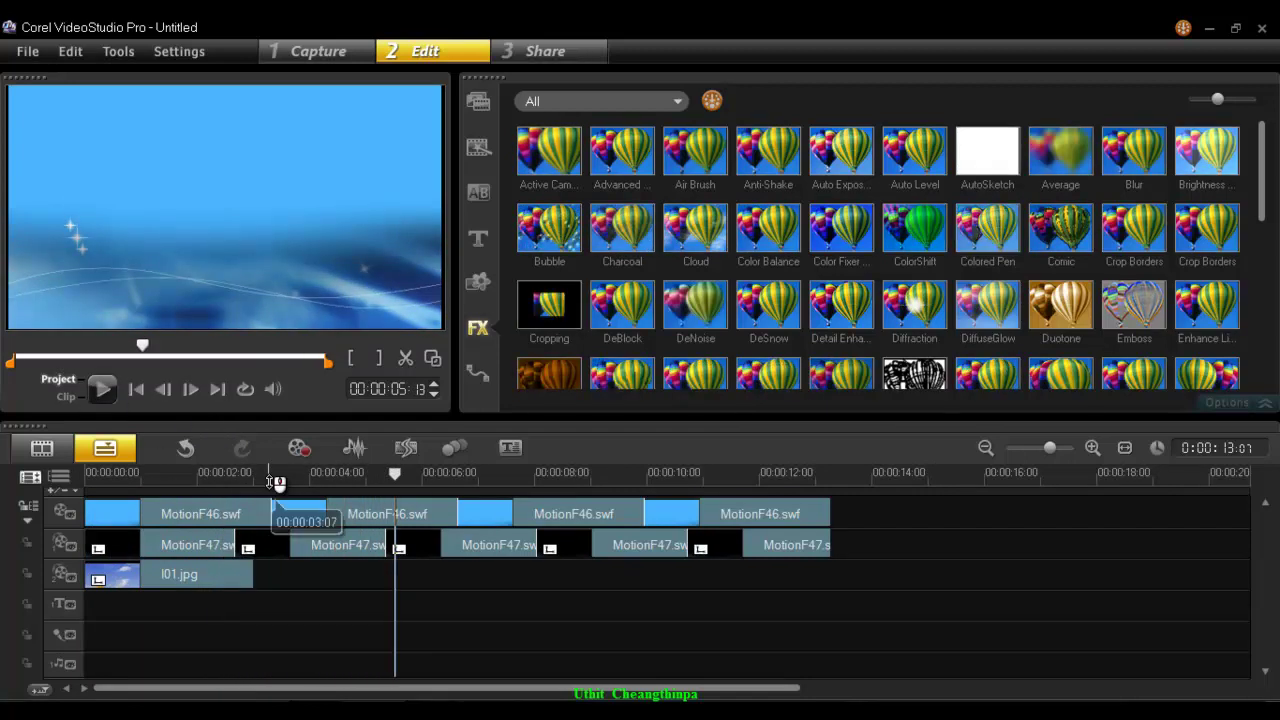
pyautogui.click(424, 527)
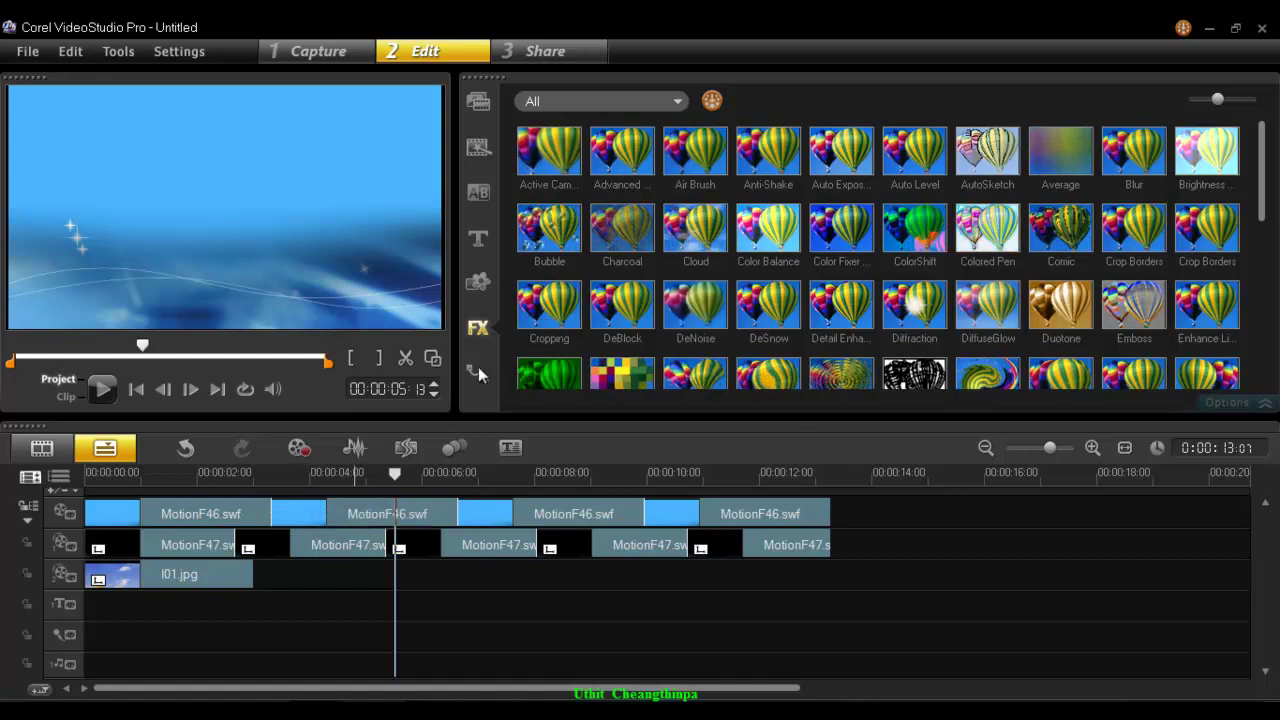
# Add the sample photo I04 from the media library to the second overlay track, directly after I01.jpg.
pyautogui.click(478, 101)
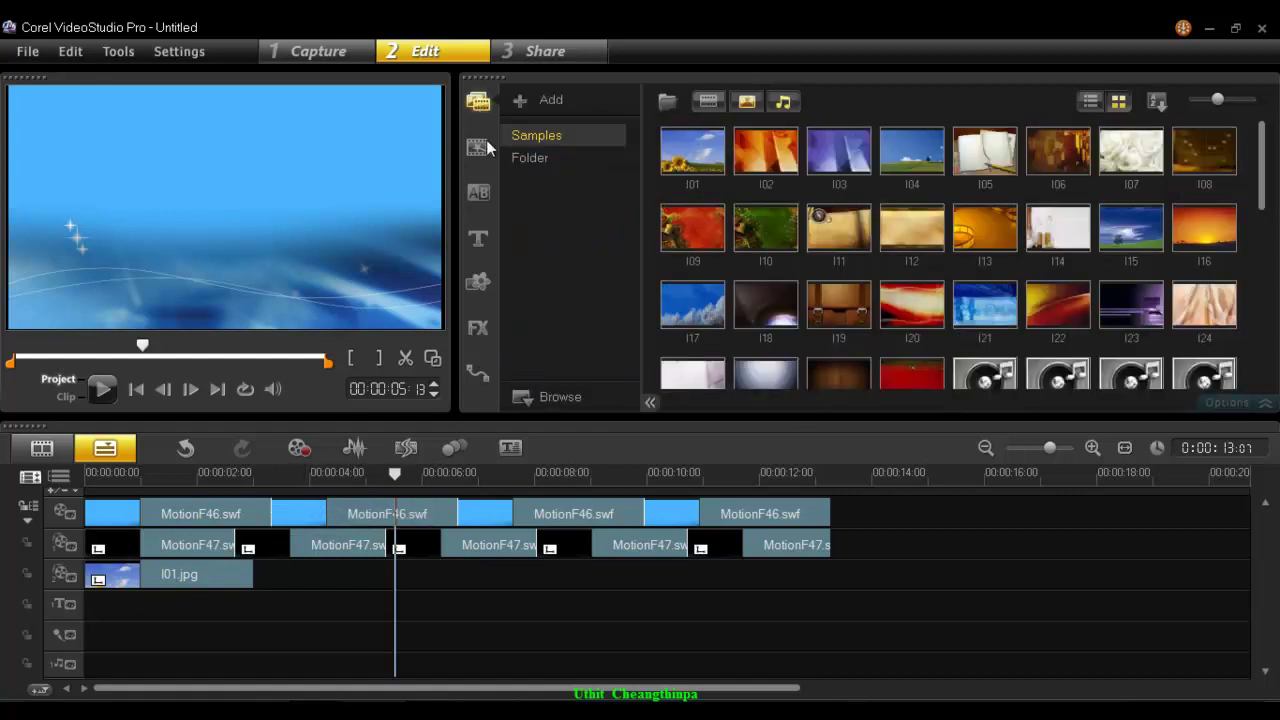
pyautogui.click(911, 168)
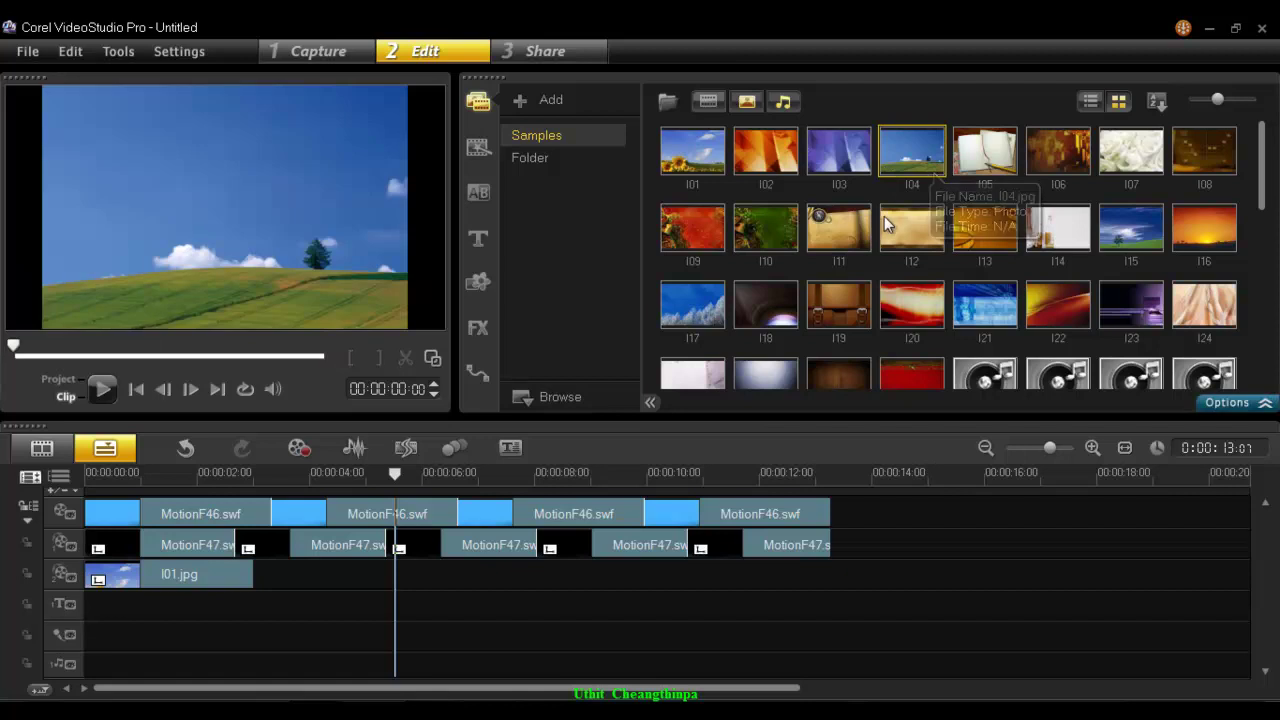
pyautogui.moveTo(912, 172); pyautogui.dragTo(263, 597)
pyautogui.moveTo(382, 612); pyautogui.dragTo(384, 612)
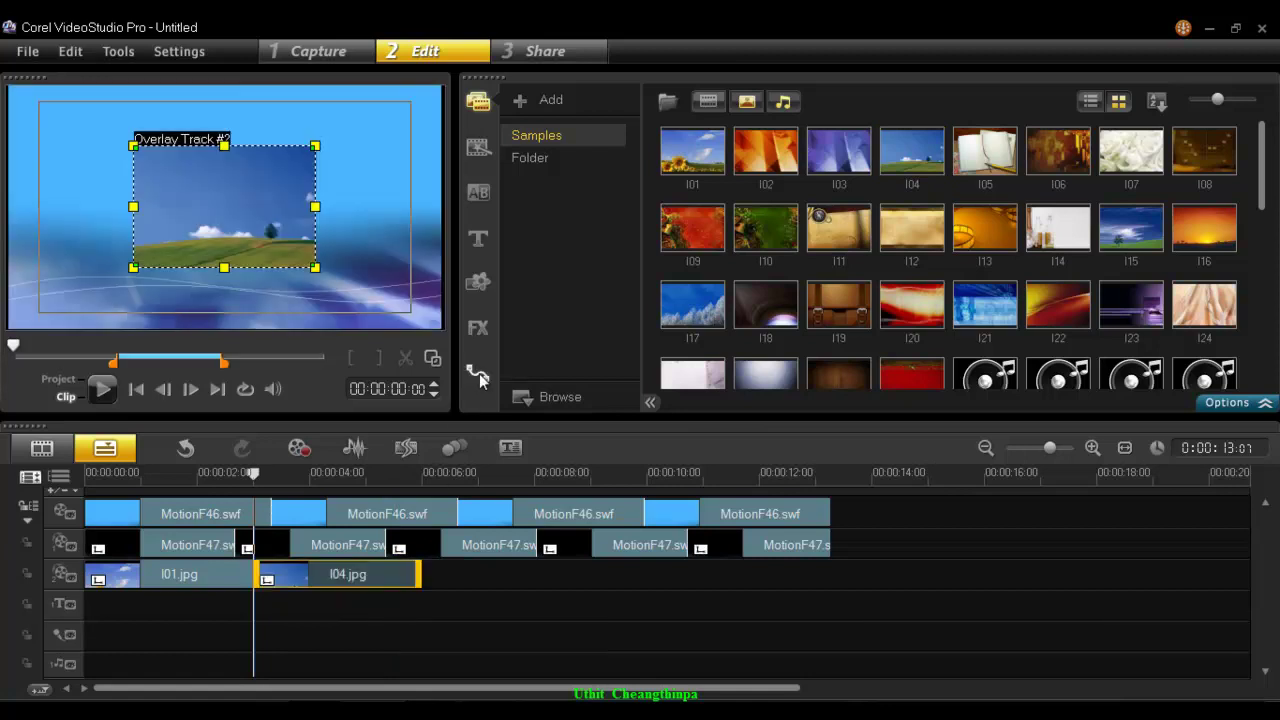
# Switch the I04.jpg clip from basic to advanced motion and open its motion customization.
pyautogui.click(479, 373)
pyautogui.click(560, 446)
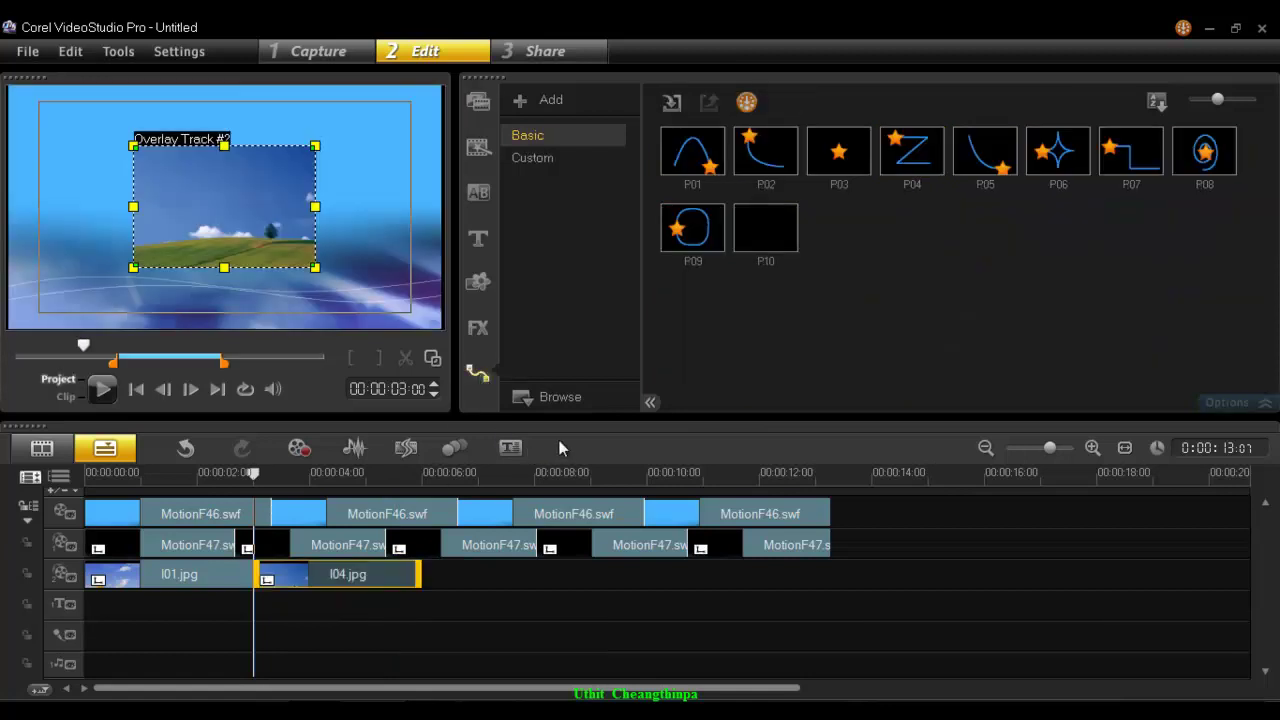
pyautogui.click(380, 590)
pyautogui.click(478, 327)
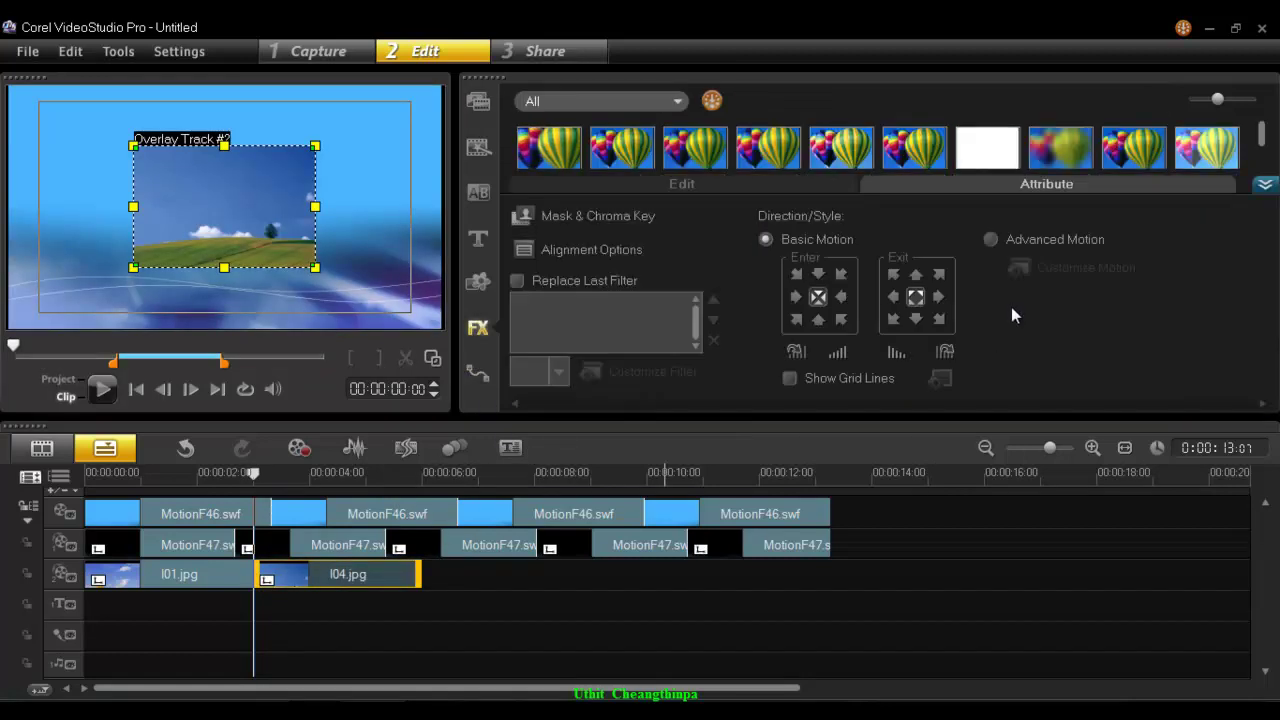
pyautogui.click(1032, 239)
pyautogui.click(1055, 254)
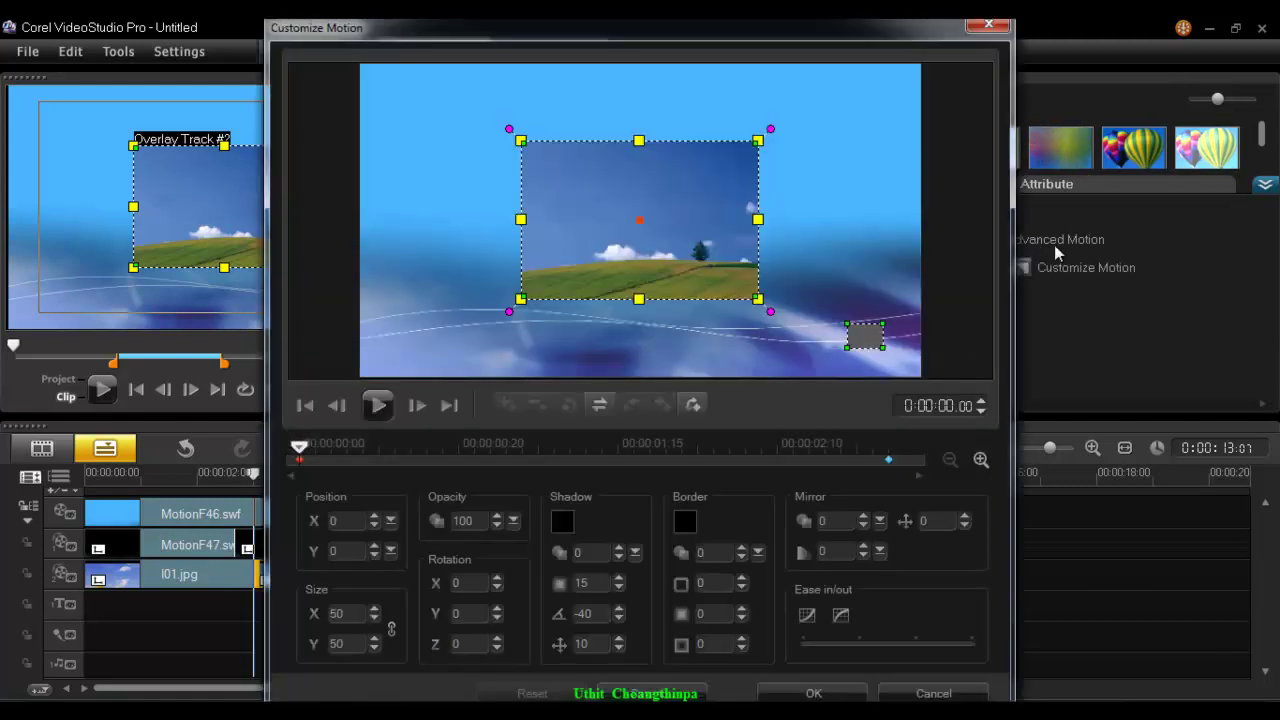